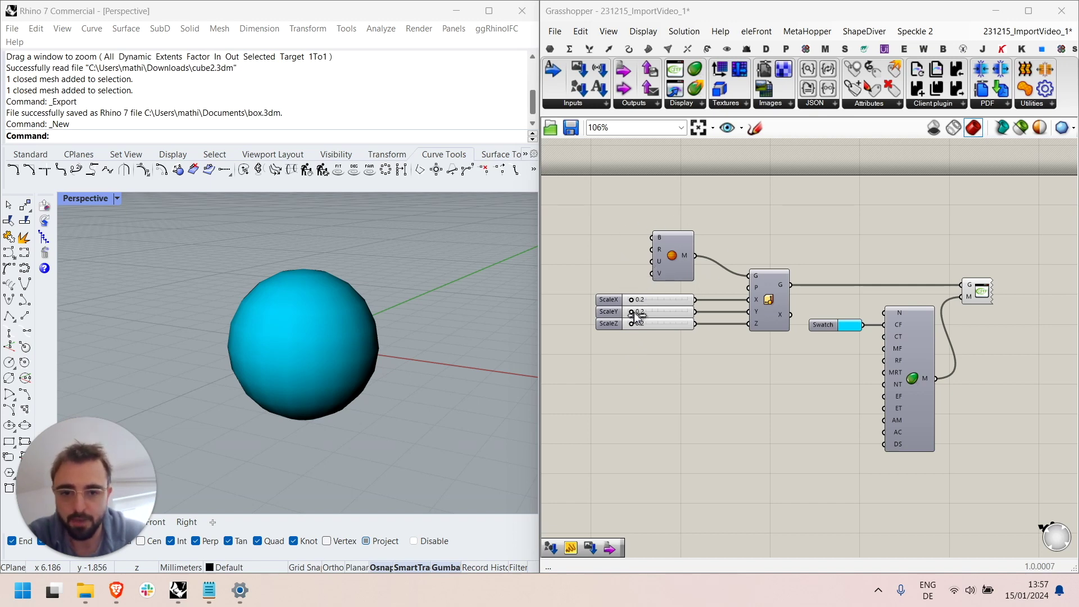
Step: Test the sphere's X and Y scale sliders in ShapeDiver, returning X scale to 1
mouse_move(634, 305)
left_mouse_down()
mouse_move(645, 305)
mouse_move(632, 311)
left_mouse_up()
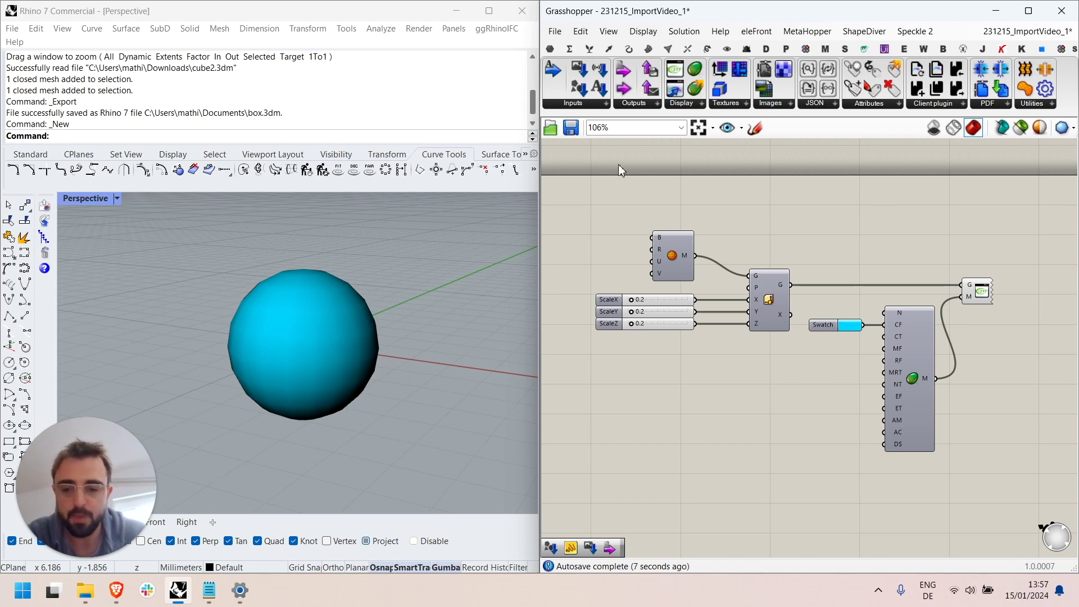
left_click(117, 591)
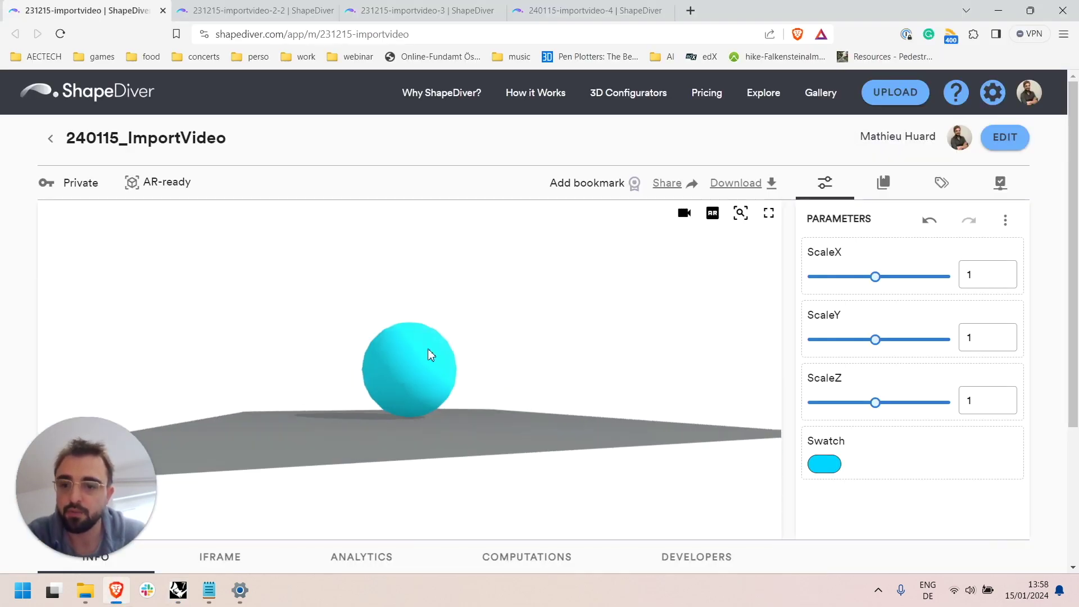
left_click_drag(430, 354, 446, 403)
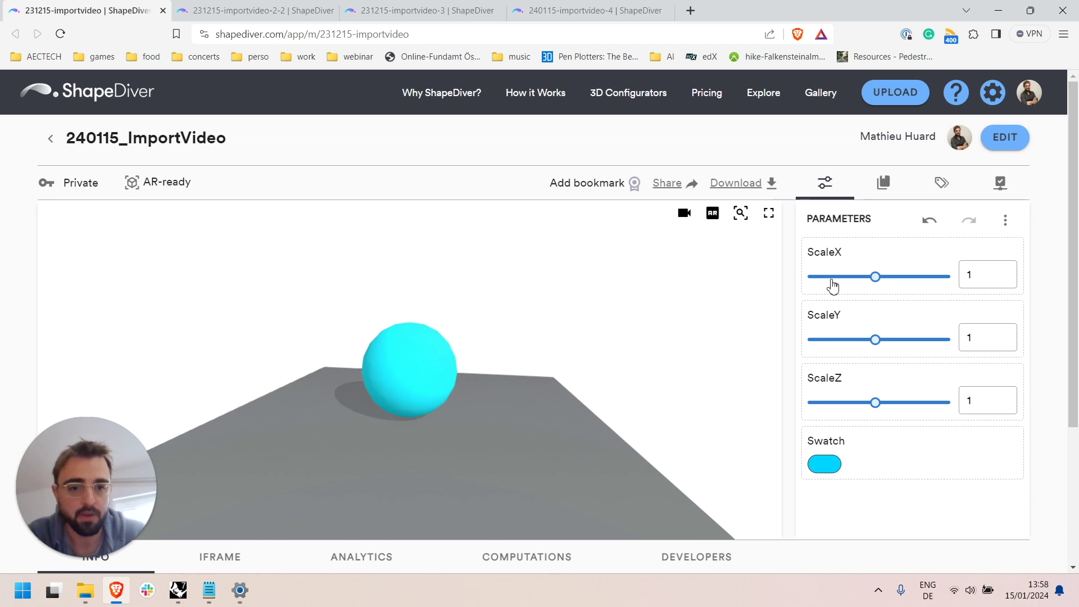
left_click_drag(876, 277, 924, 276)
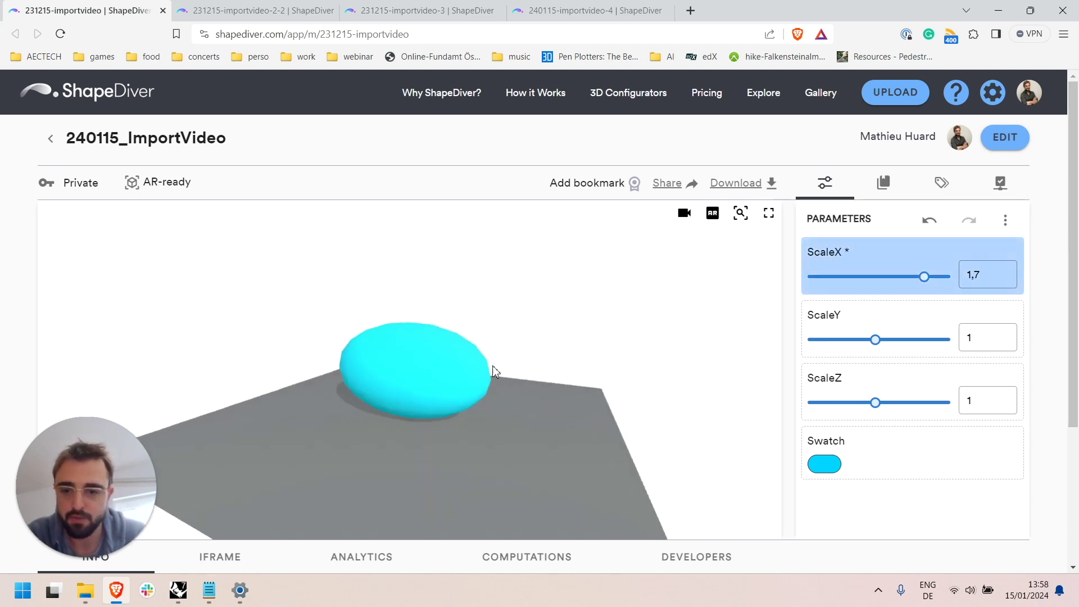
mouse_move(875, 340)
left_mouse_down()
mouse_move(841, 339)
mouse_move(875, 339)
left_mouse_up()
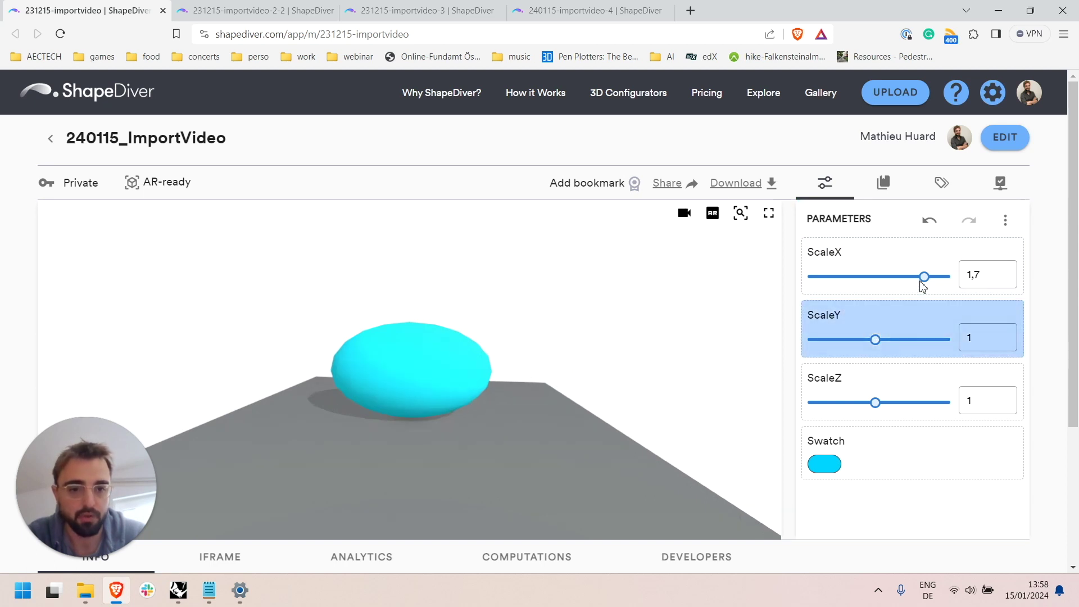
left_click_drag(923, 279, 875, 281)
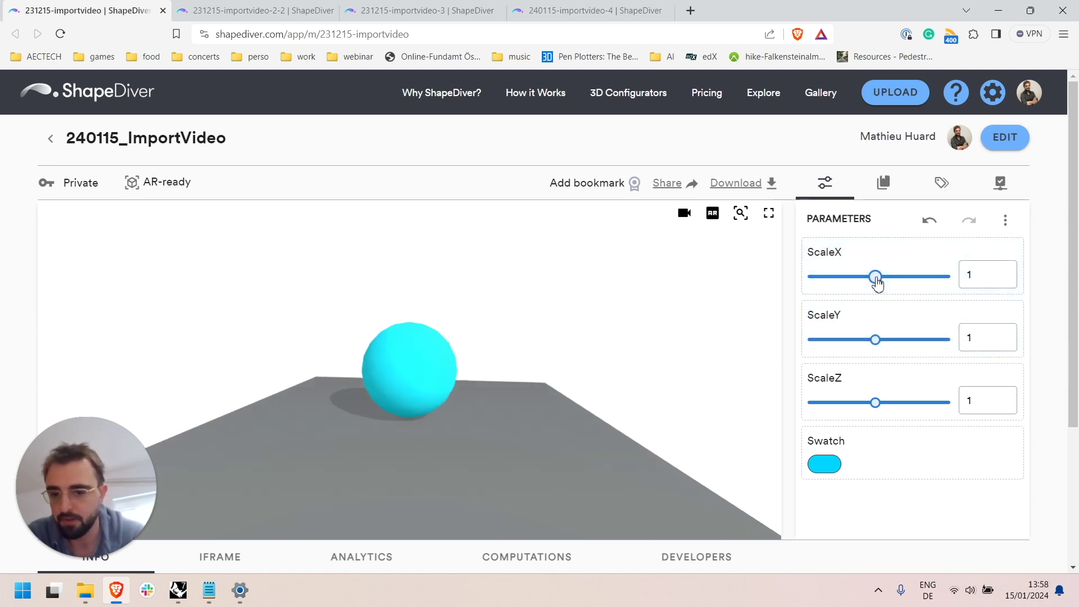
left_click_drag(776, 338, 522, 402)
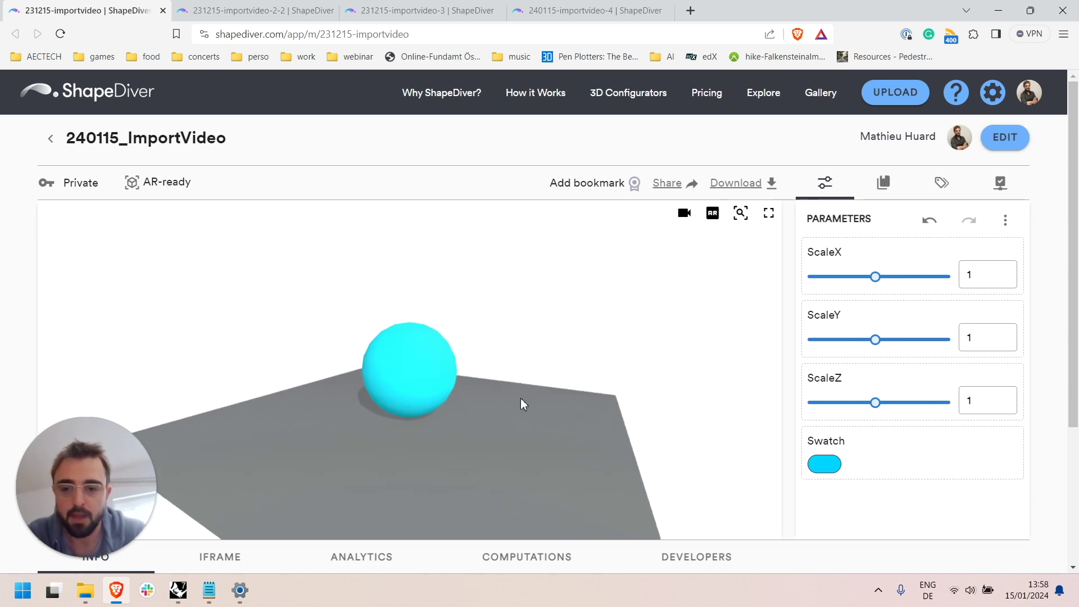
Step: Delete the Mesh Sphere and put a ShapeDiver Import Geometry component in its place
left_click(177, 597)
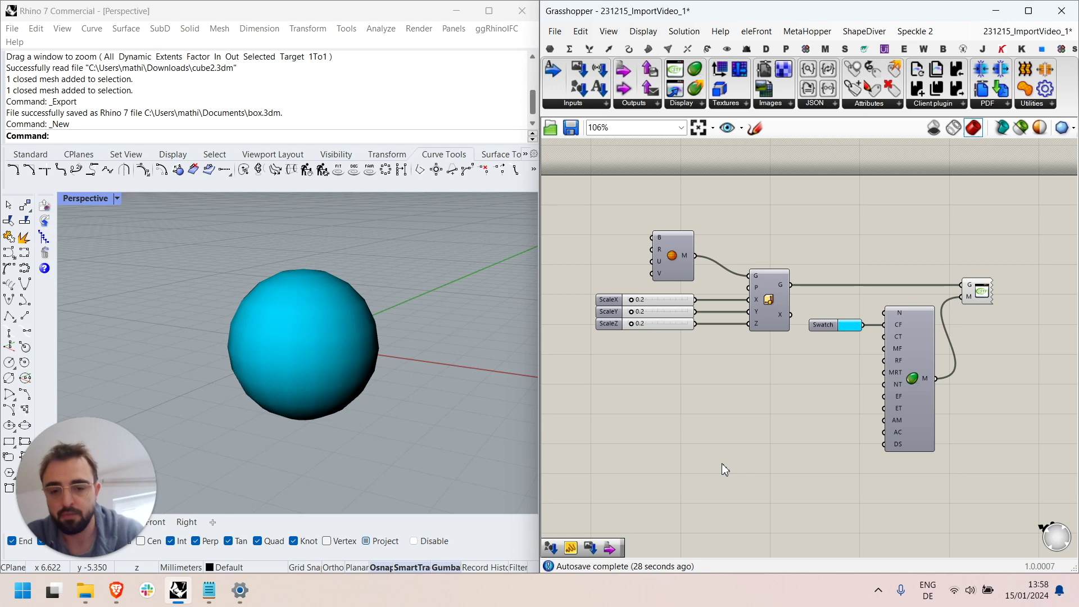
left_click(664, 256)
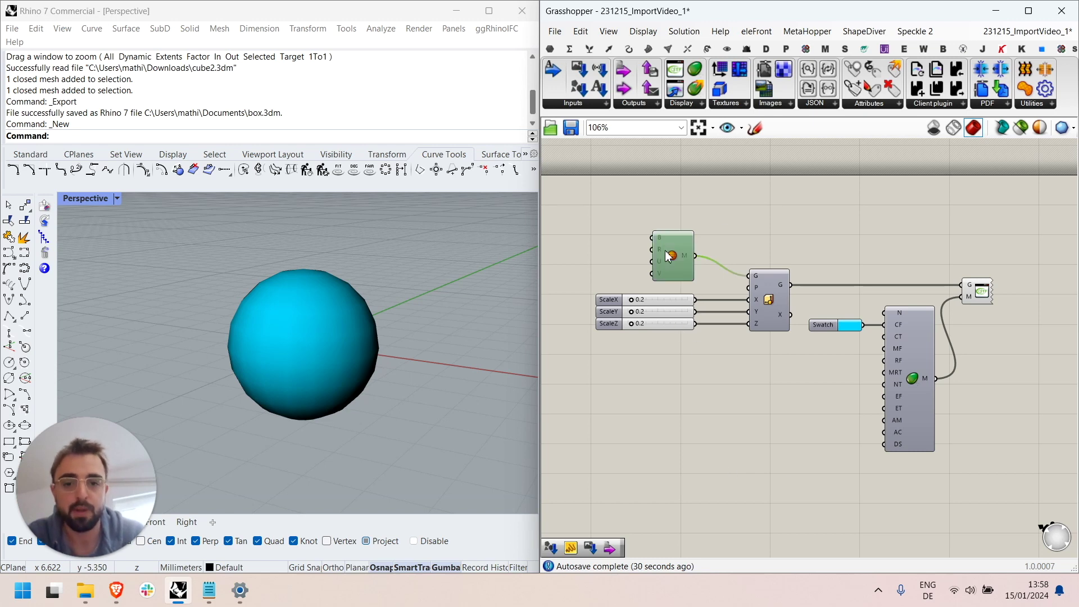
key("Delete")
left_click(558, 106)
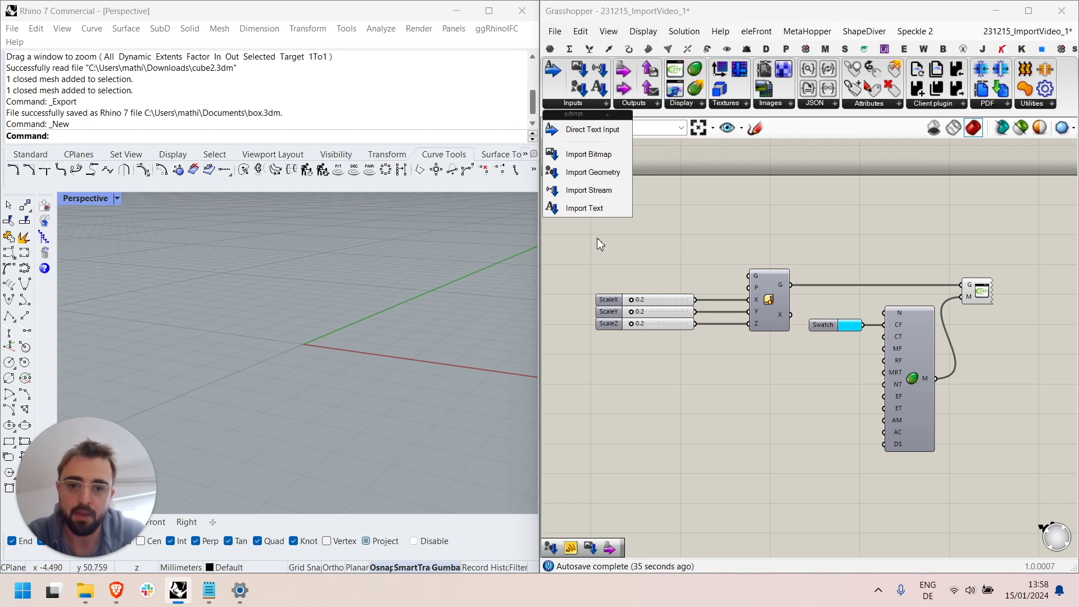
left_click(593, 172)
left_click(672, 257)
left_click_drag(653, 257, 762, 283)
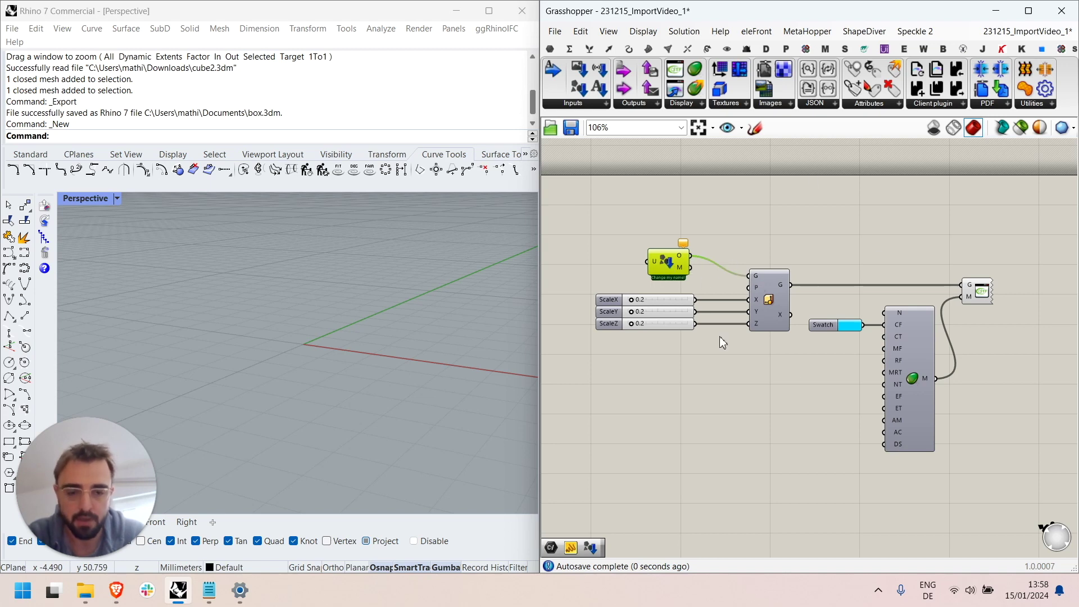
left_click(771, 415)
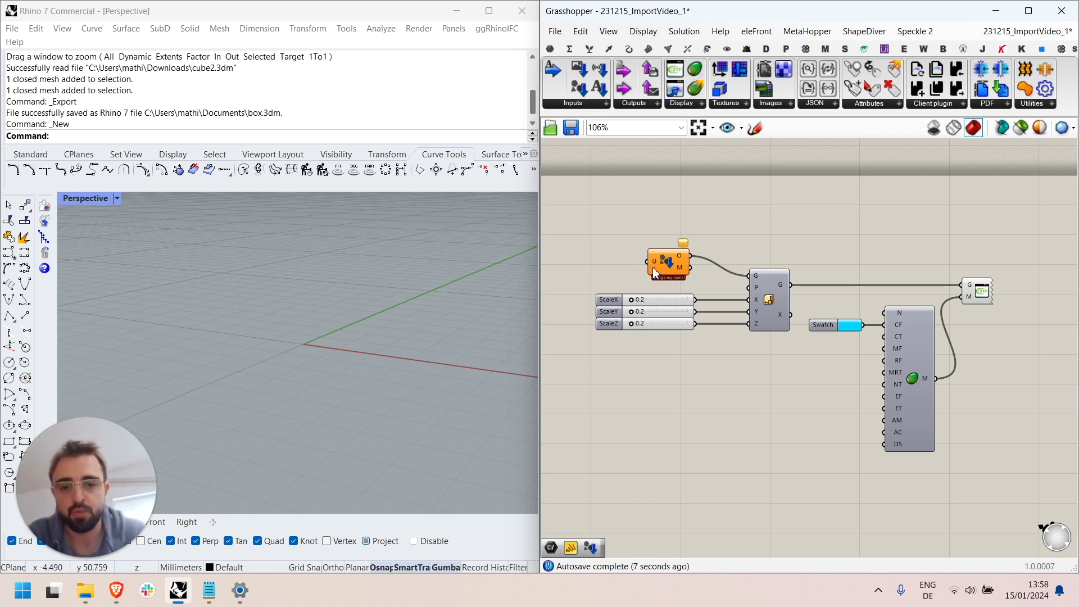
Step: Rename the import component from ImportGeo to 'Upload your mesh!'
left_click(672, 266)
right_click(668, 267)
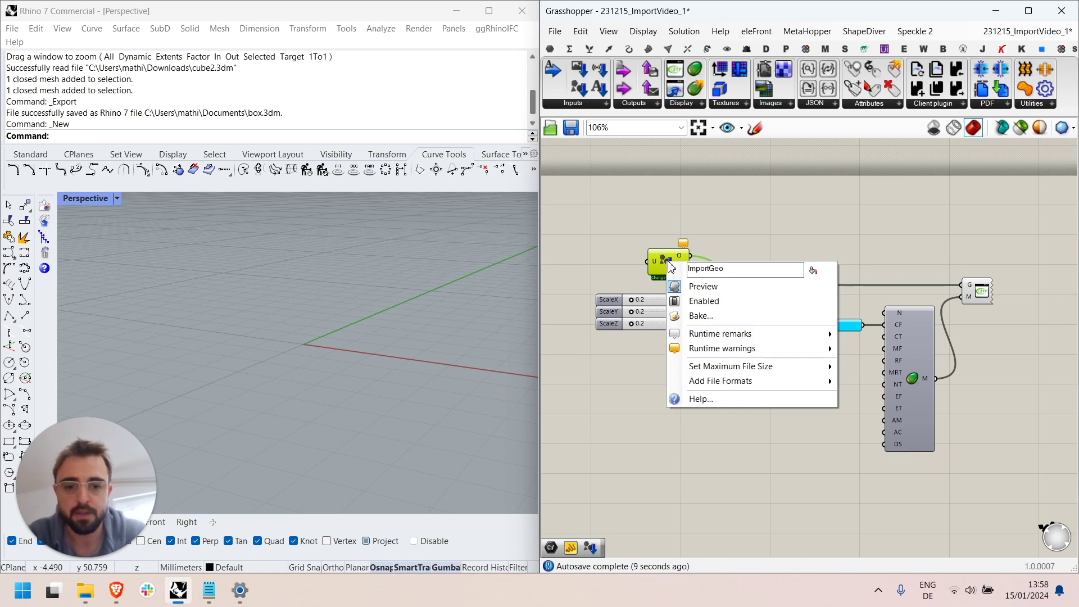
left_click_drag(735, 270, 681, 270)
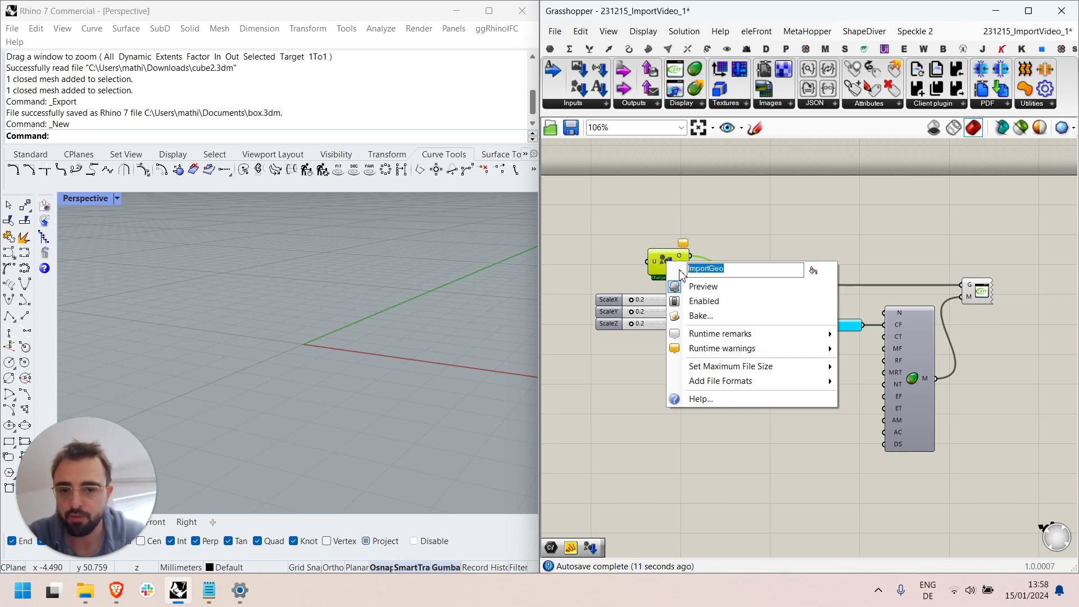
type("Upload your mesh!")
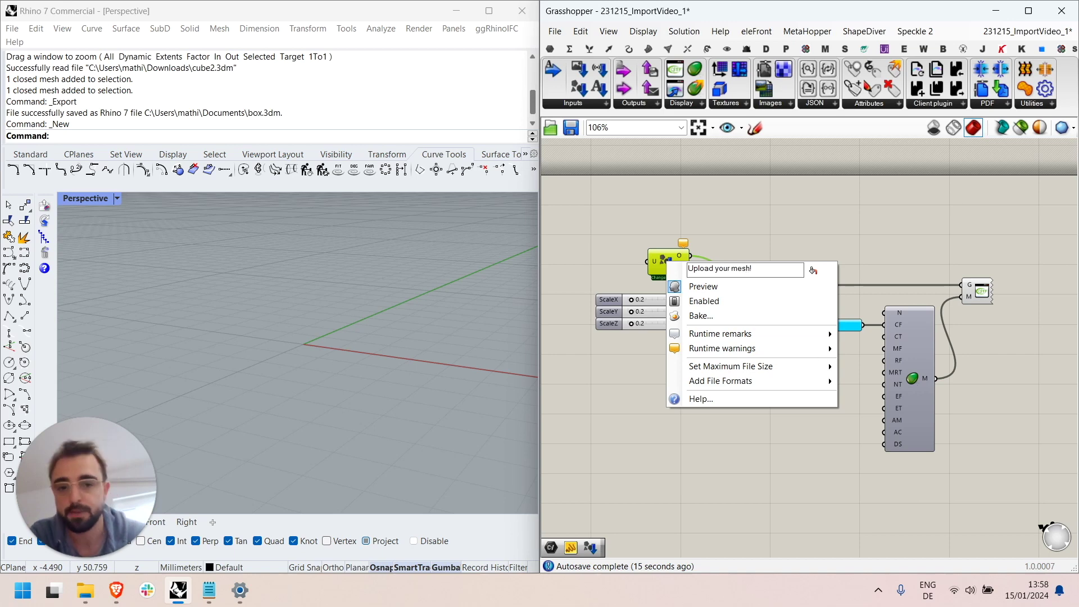
left_click(775, 234)
Step: Review the importer's Add File Formats list without changing it
right_click(667, 268)
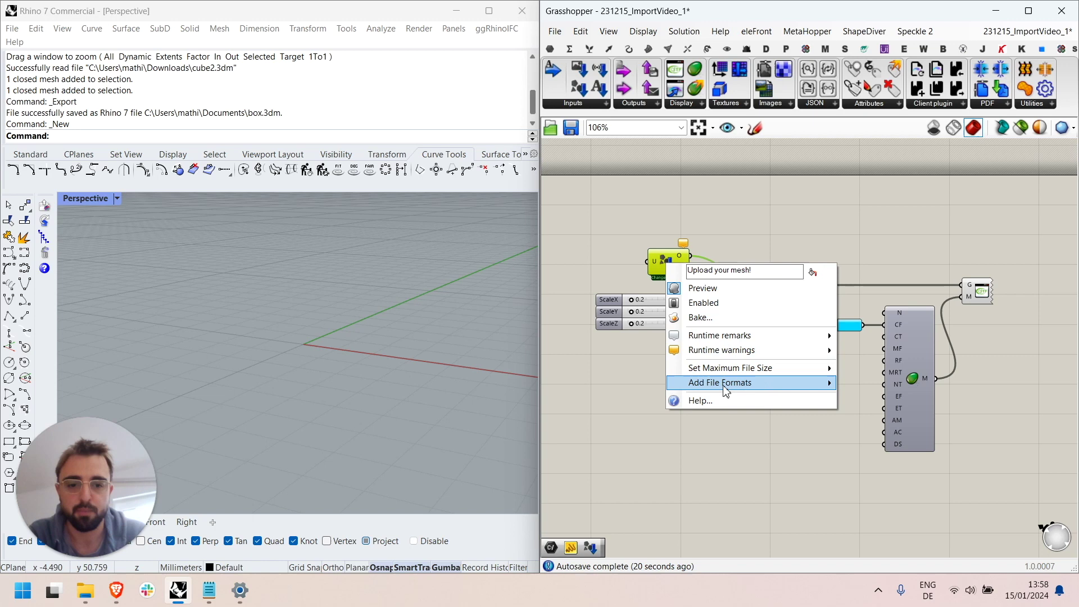
mouse_move(723, 386)
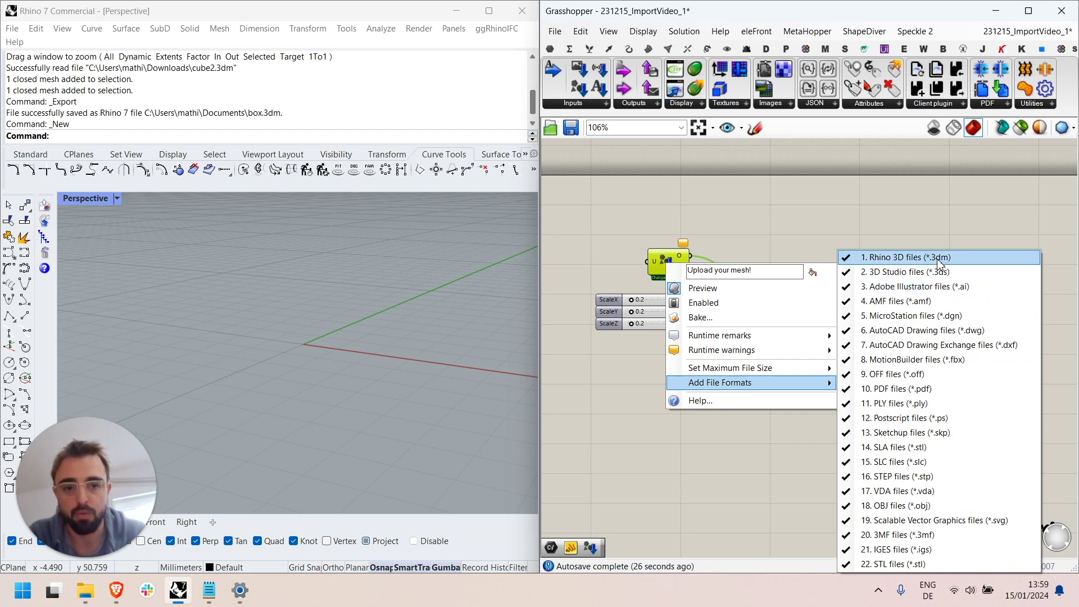
left_click(761, 501)
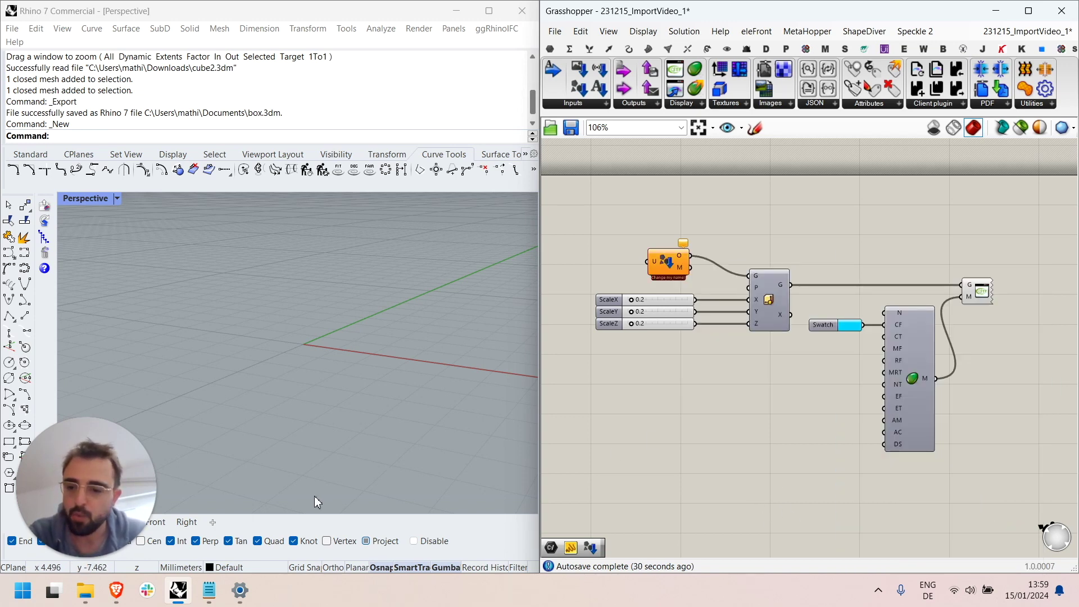
Step: On the second ShapeDiver model page, load box.3dm into the 'Upload your mesh!' parameter
left_click(116, 590)
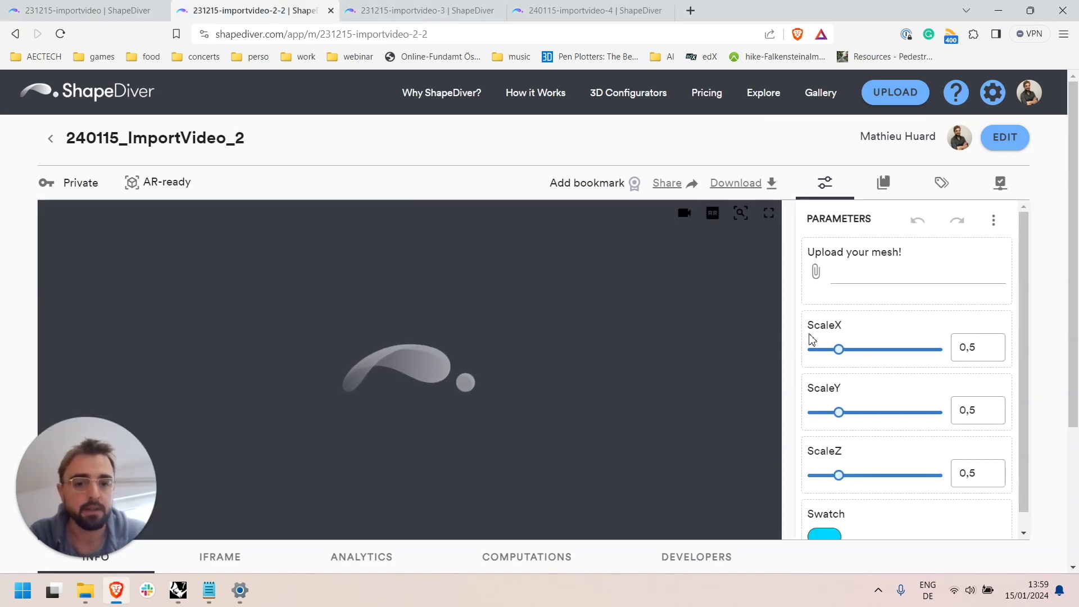
scroll(811, 339, "down", 1)
scroll(950, 328, "up", 1)
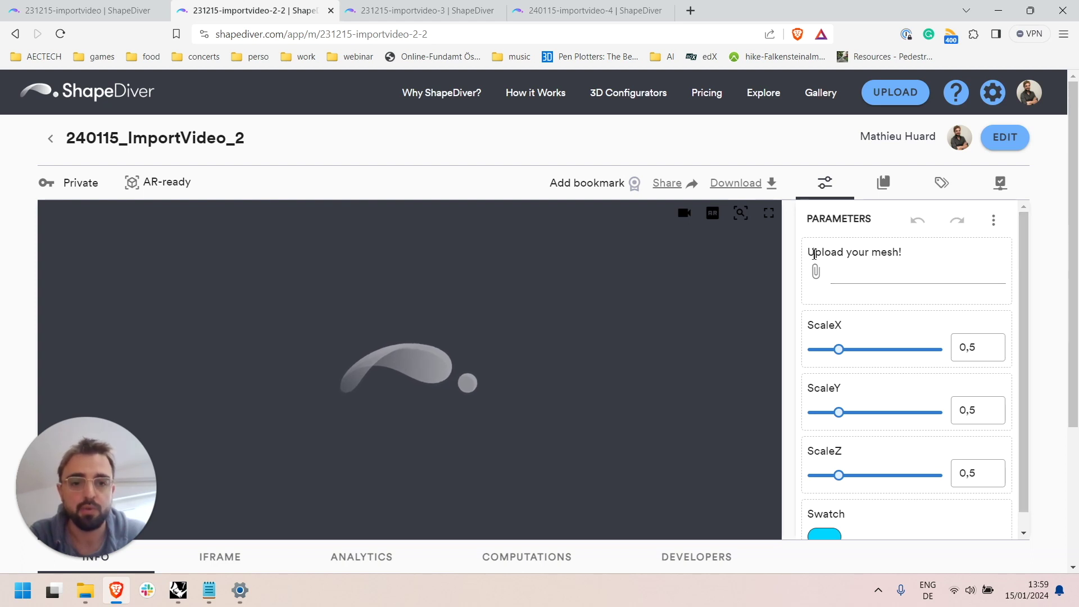
left_click_drag(809, 250, 913, 256)
left_click(917, 256)
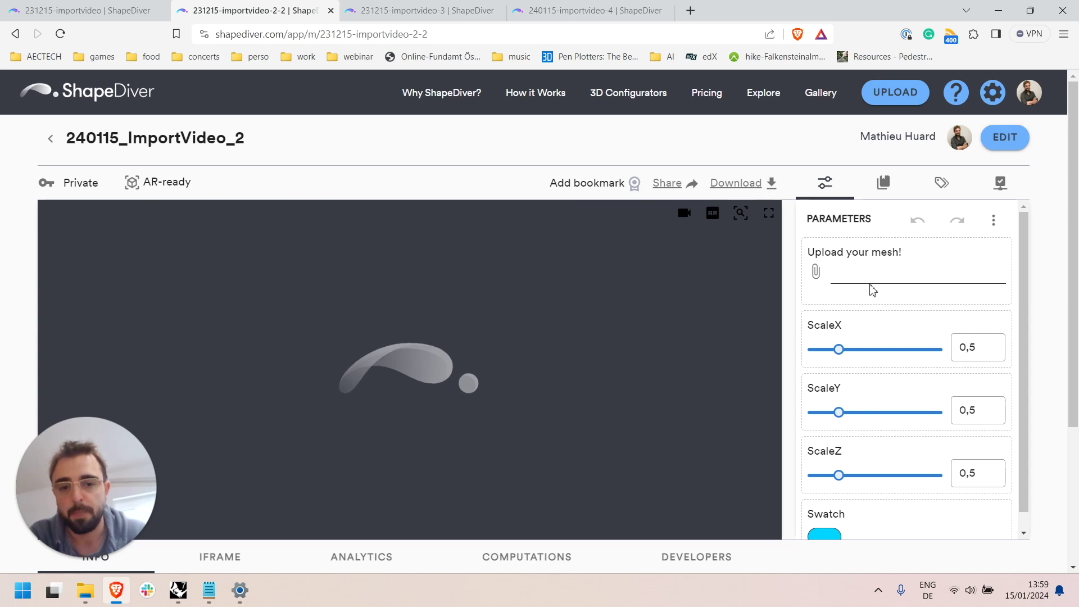
left_click(817, 276)
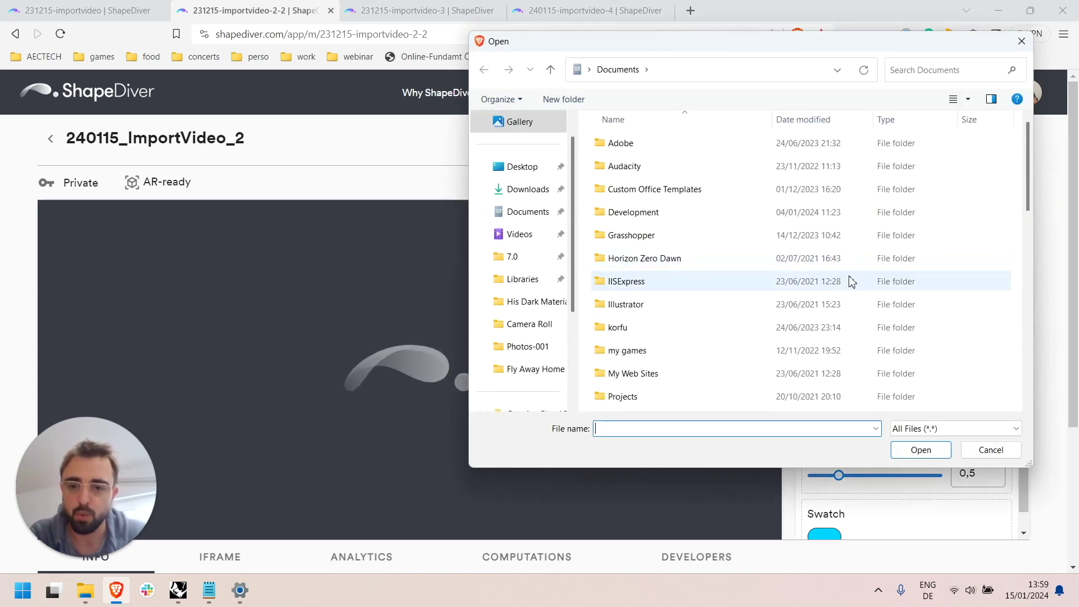
scroll(778, 297, "down", 6)
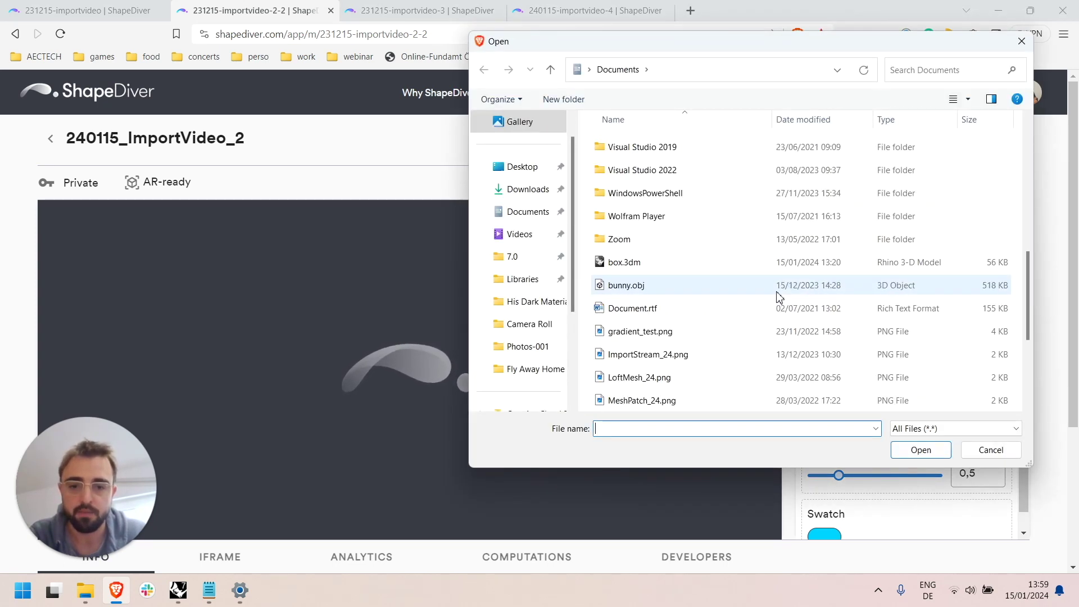
double_click(630, 269)
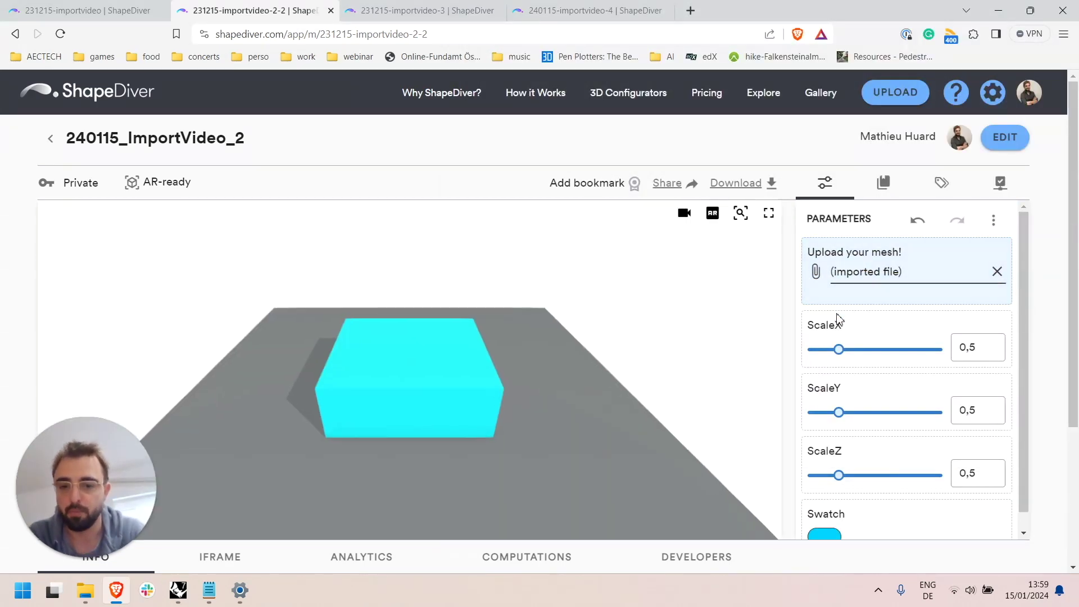
Step: Inspect the uploaded box and stretch it along X to 1,1
scroll(763, 261, "up", 5)
left_click_drag(599, 302, 538, 258)
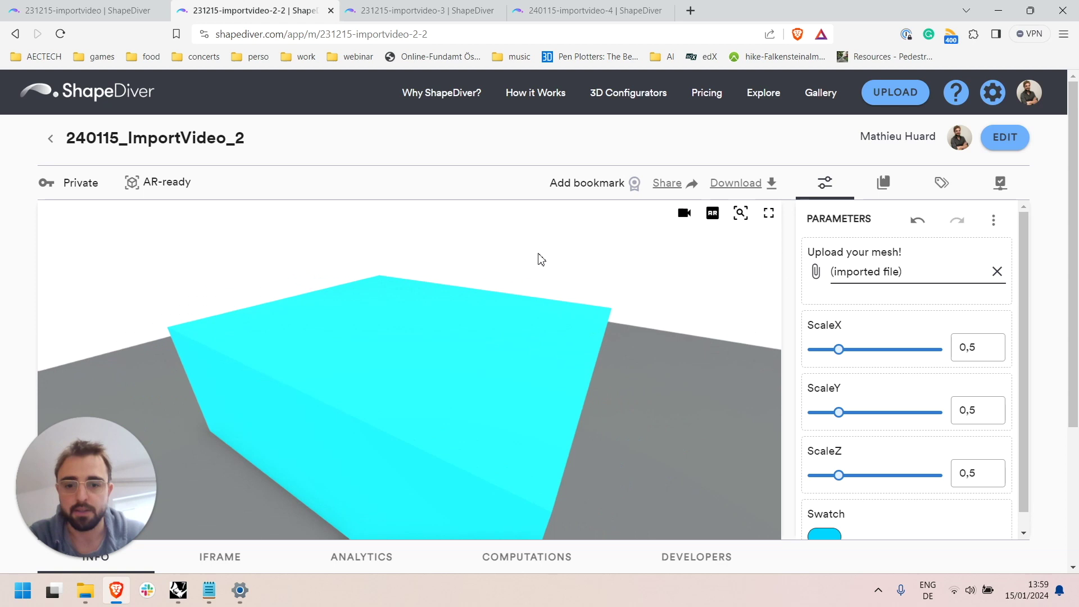
scroll(549, 409, "down", 5)
left_click_drag(499, 369, 505, 391)
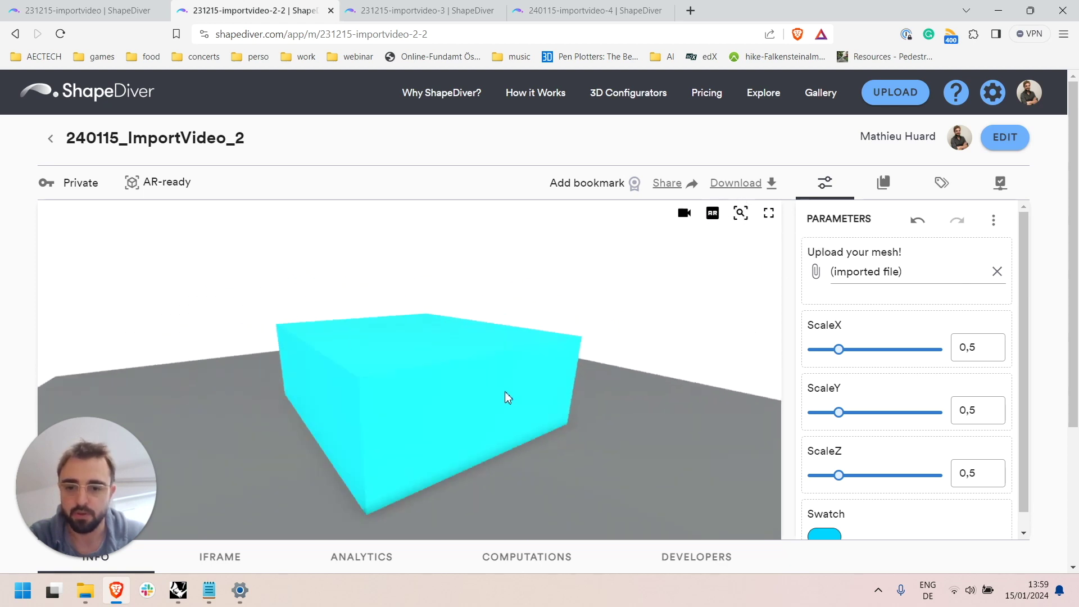
left_click_drag(840, 350, 880, 354)
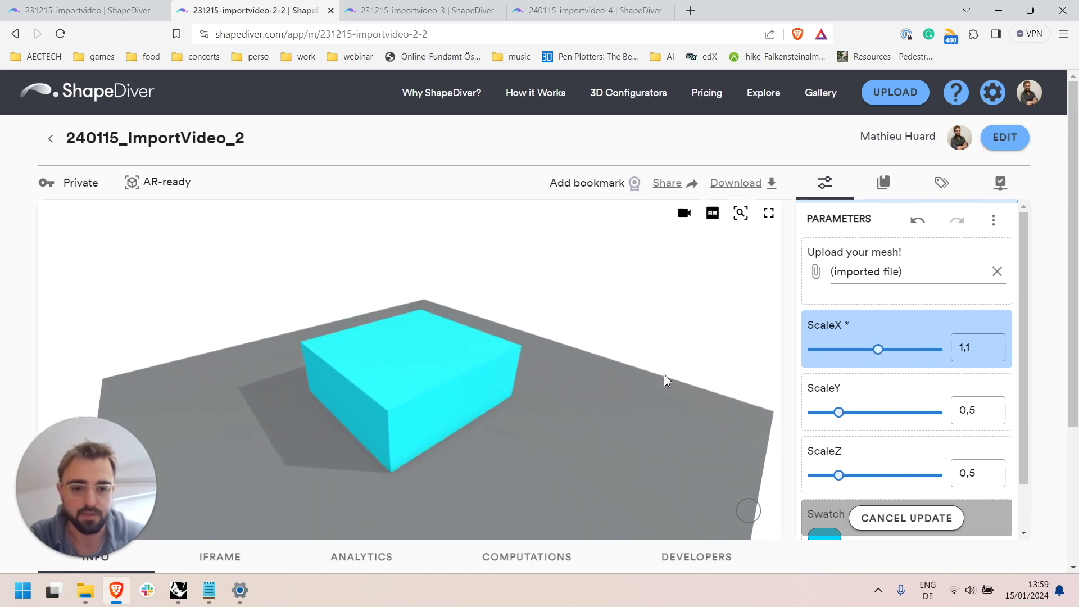
scroll(881, 407, "down", 1)
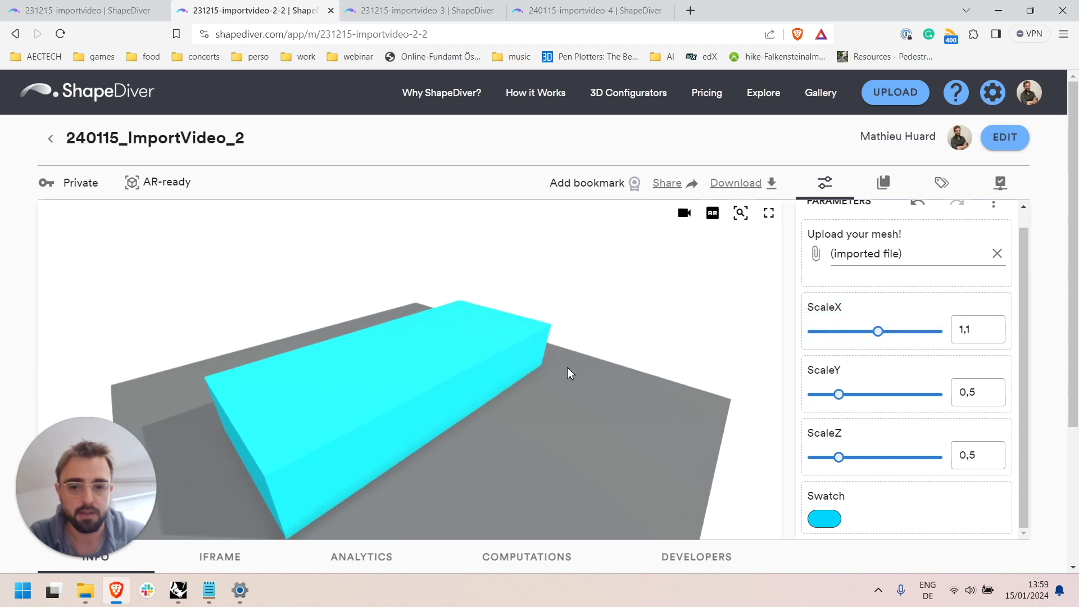
Step: Lower ScaleX, reset it to 0,5, and clear the uploaded mesh
left_click(826, 331)
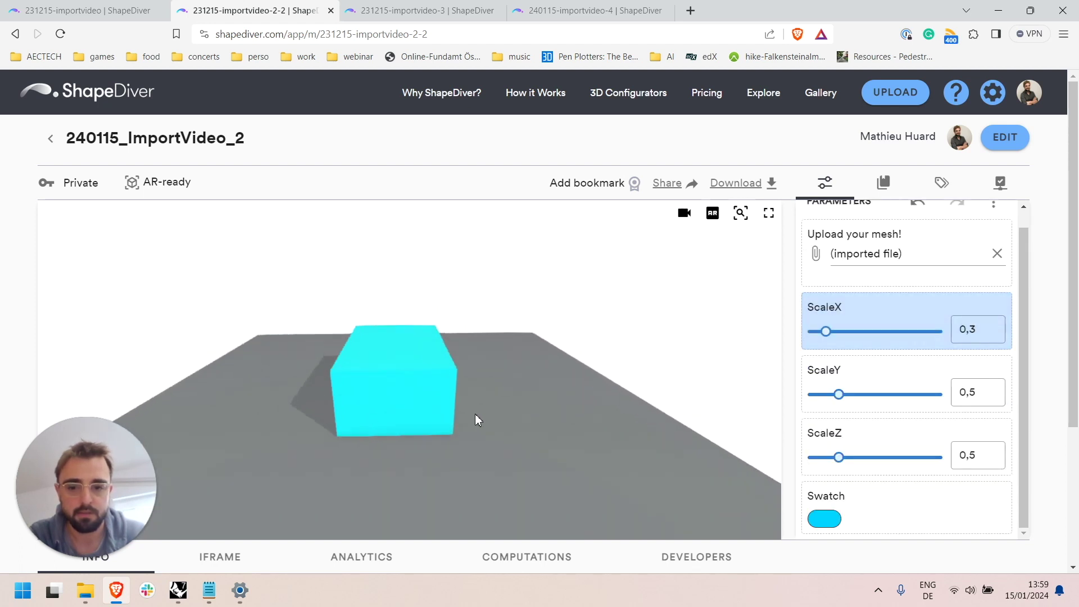
left_click_drag(477, 418, 380, 434)
left_click_drag(829, 337, 839, 337)
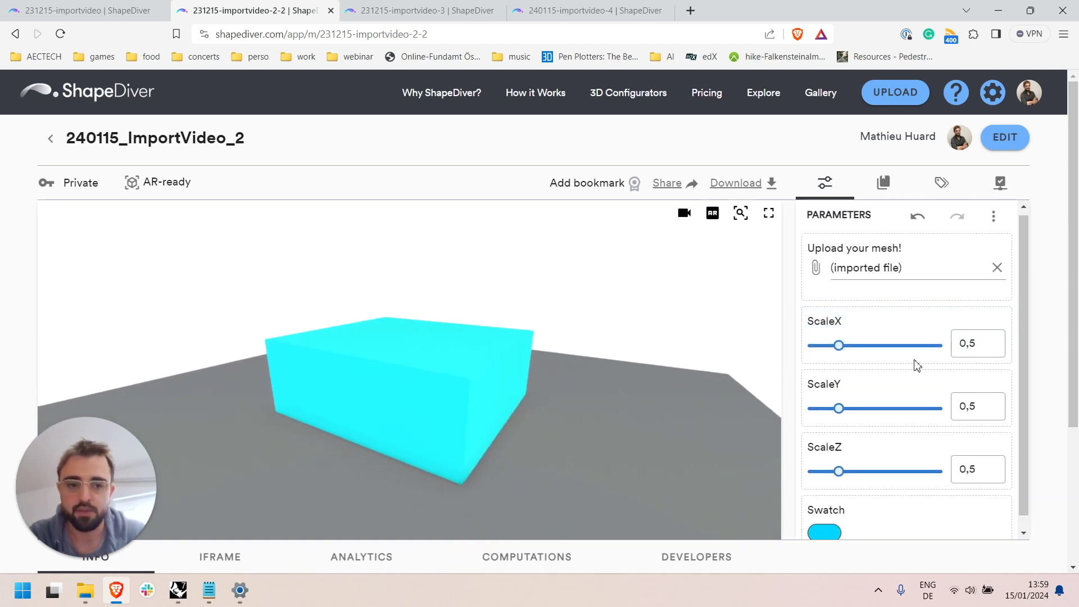
left_click(999, 273)
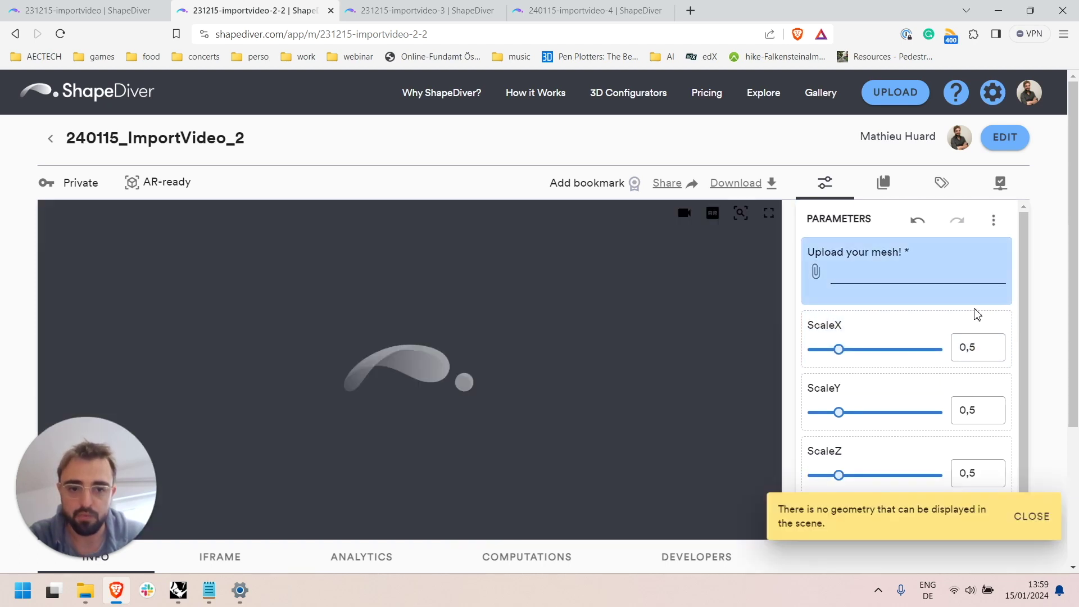
left_click(1031, 516)
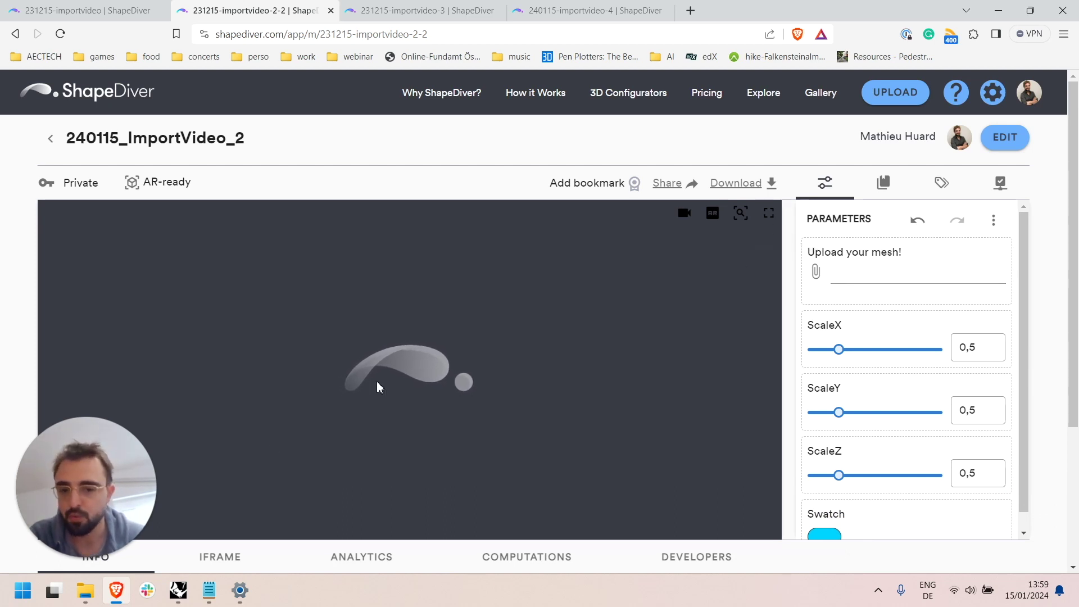
Step: Add a Stream Filter and a Null Item component to the Grasshopper canvas
left_click(177, 590)
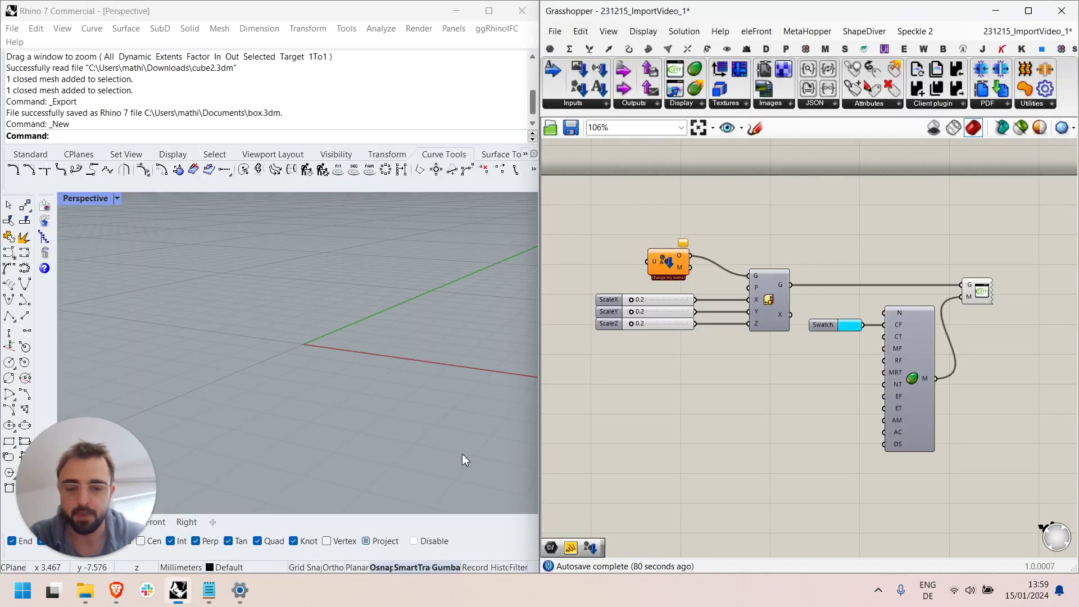
double_click(724, 194)
type("filter")
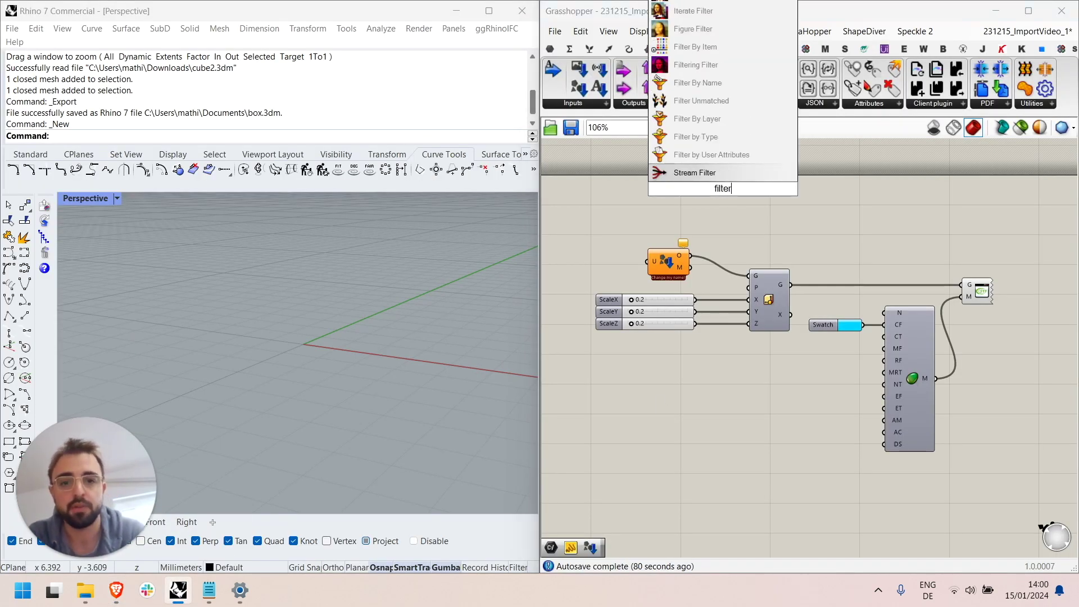
key("Return")
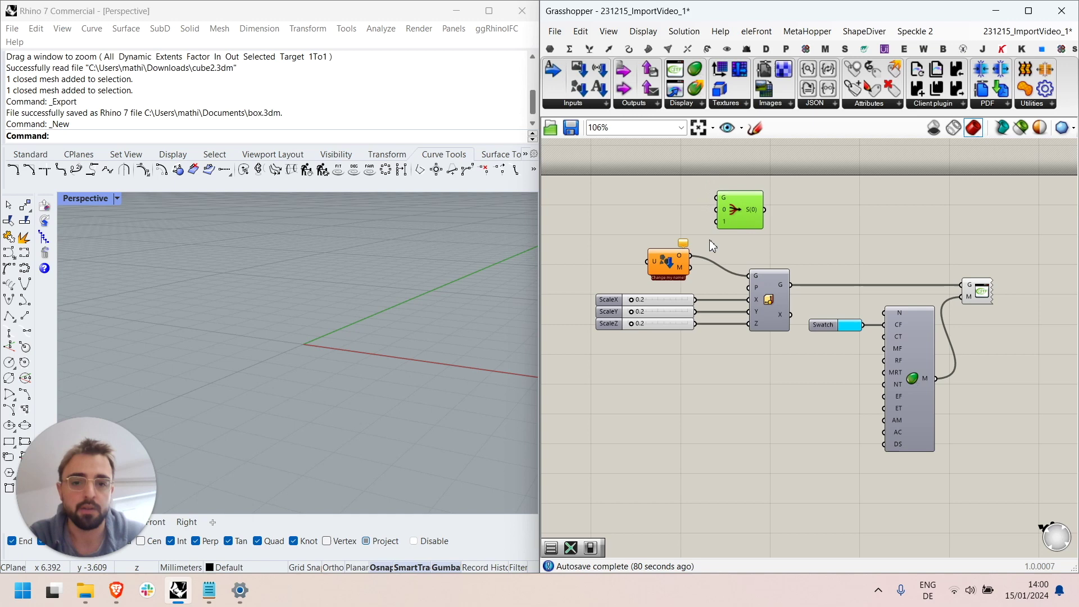
double_click(690, 218)
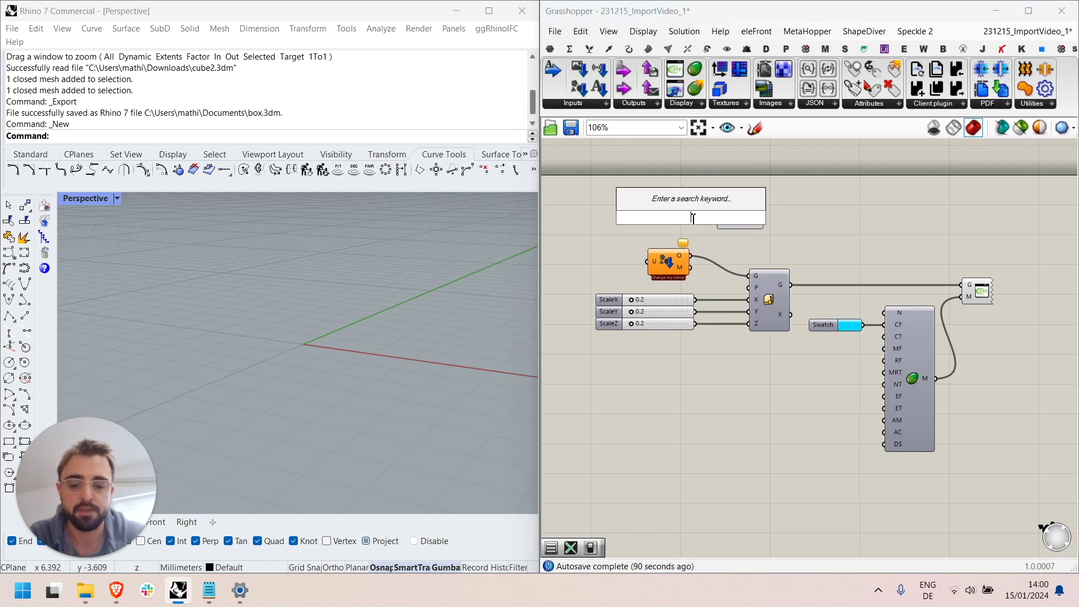
type("null")
left_click(656, 148)
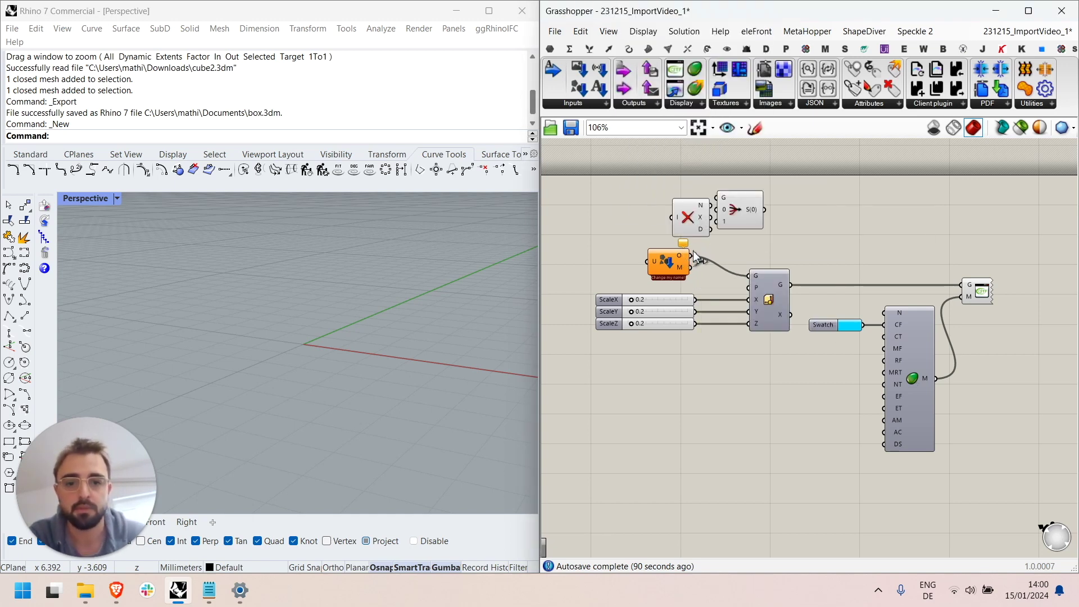
Step: Wire the importer's O into Null Item, and Null Item's N into Stream Filter's gate
left_click_drag(682, 229, 717, 197)
left_click_drag(747, 215, 822, 217)
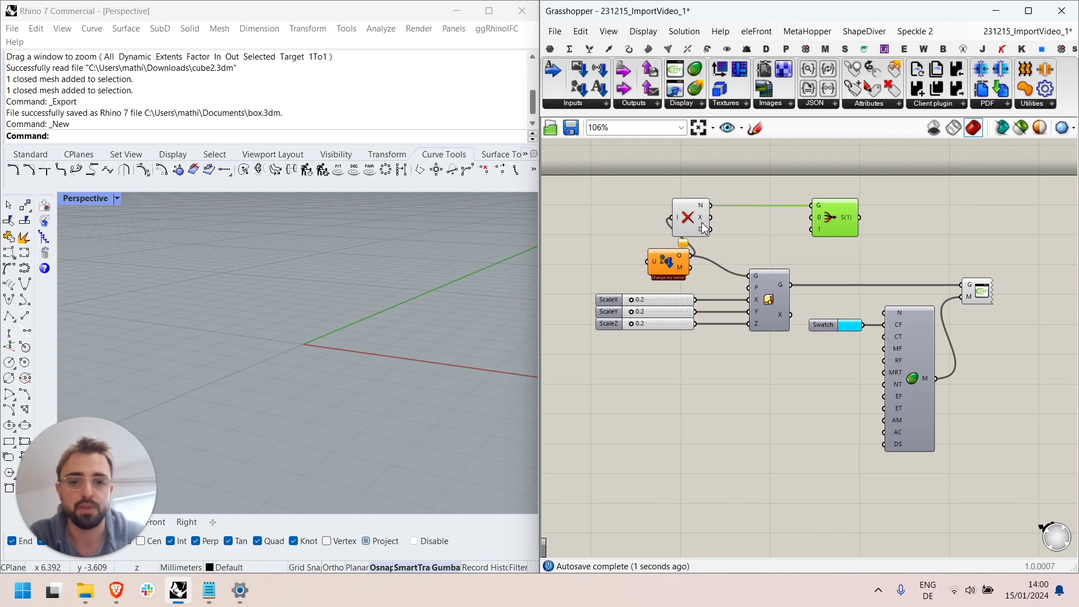
left_click_drag(703, 226, 716, 227)
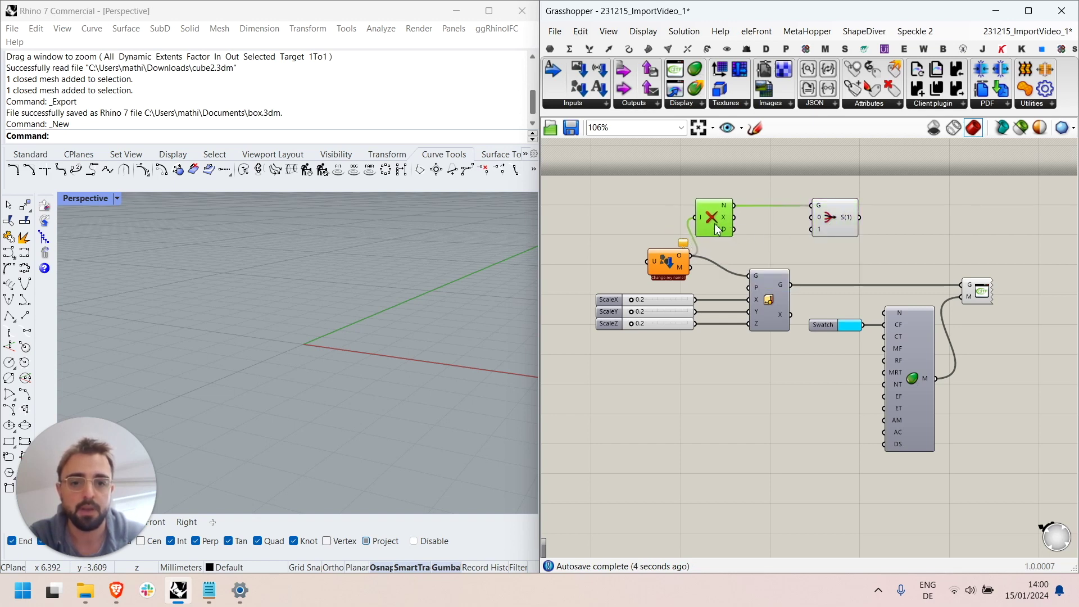
left_click(776, 232)
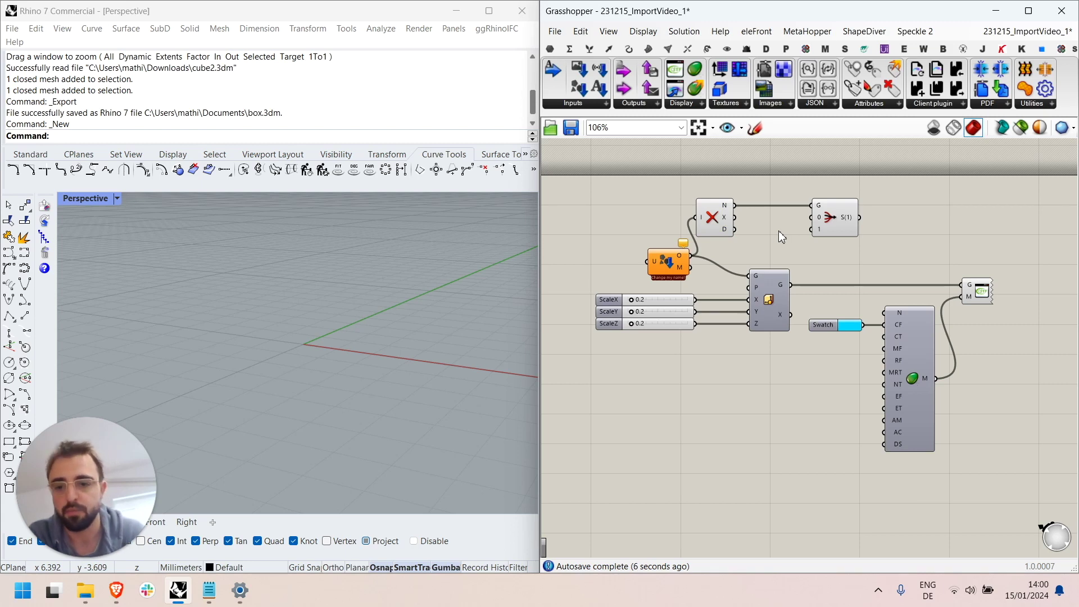
left_click_drag(929, 258, 697, 199)
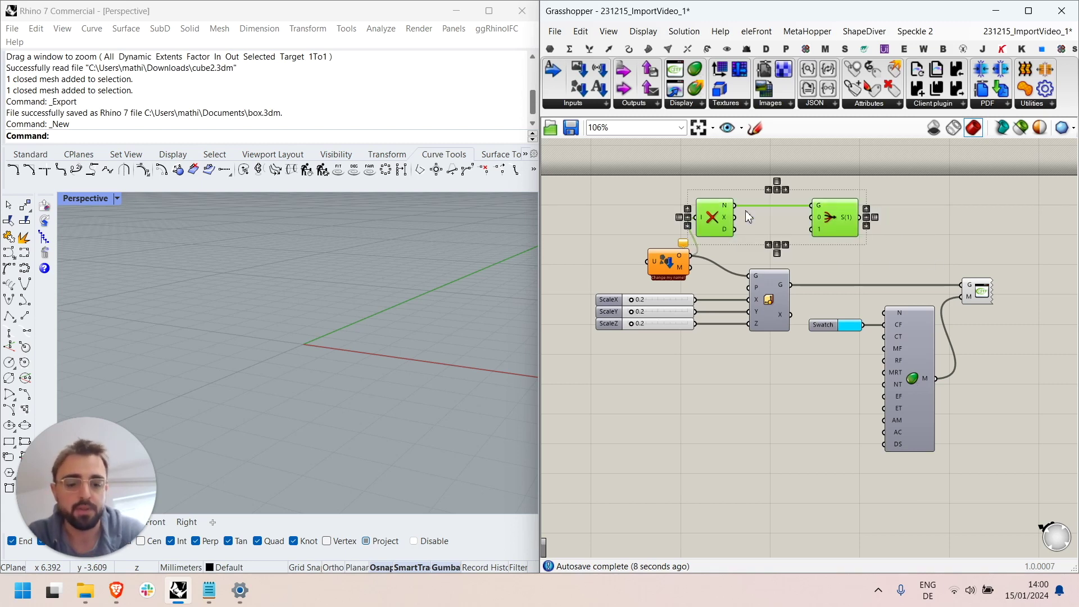
Step: Delete the Null Item and Stream Filter components and make room on the canvas
key("Delete")
scroll(745, 211, "up", 2)
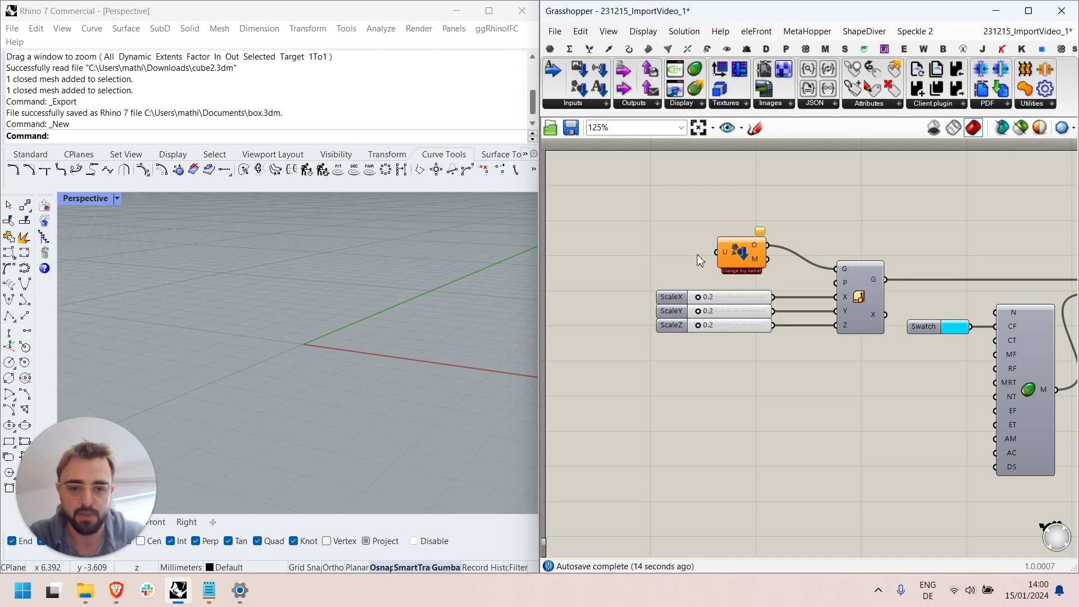
right_click_drag(621, 251, 713, 252)
double_click(683, 245)
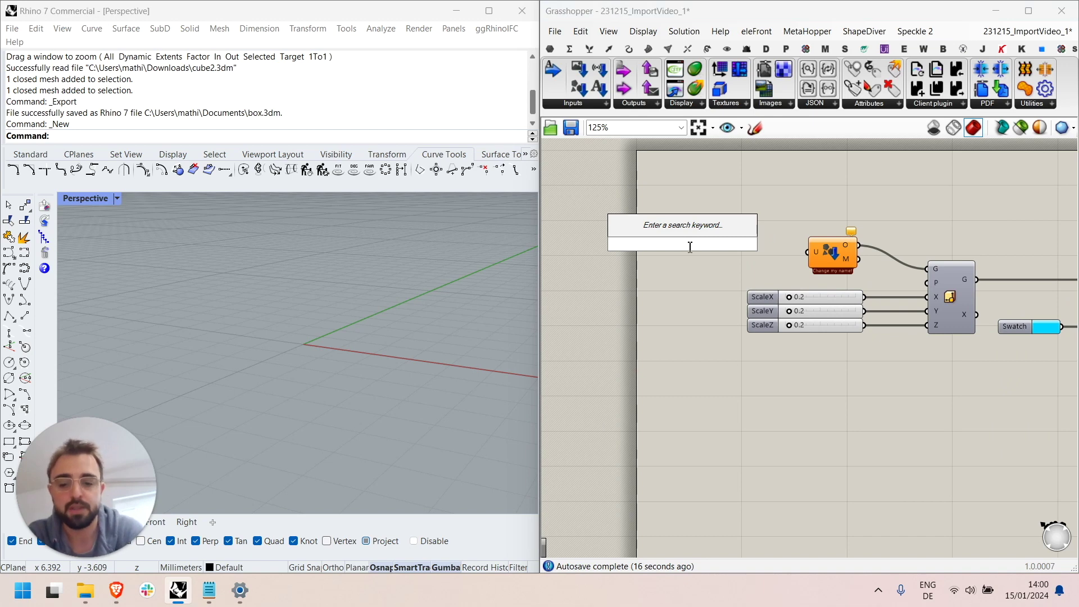
Step: Copy the bunny.obj fallback URL from the Notepad notes
left_click(211, 601)
left_click_drag(599, 213, 216, 214)
triple_click(274, 205)
key("ctrl+c")
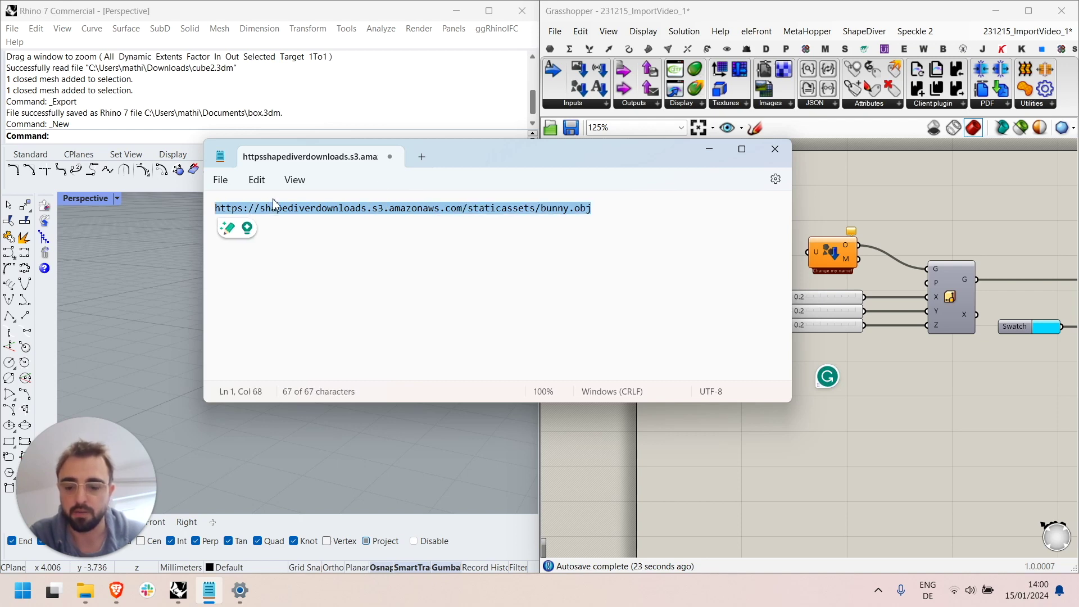
left_click(708, 149)
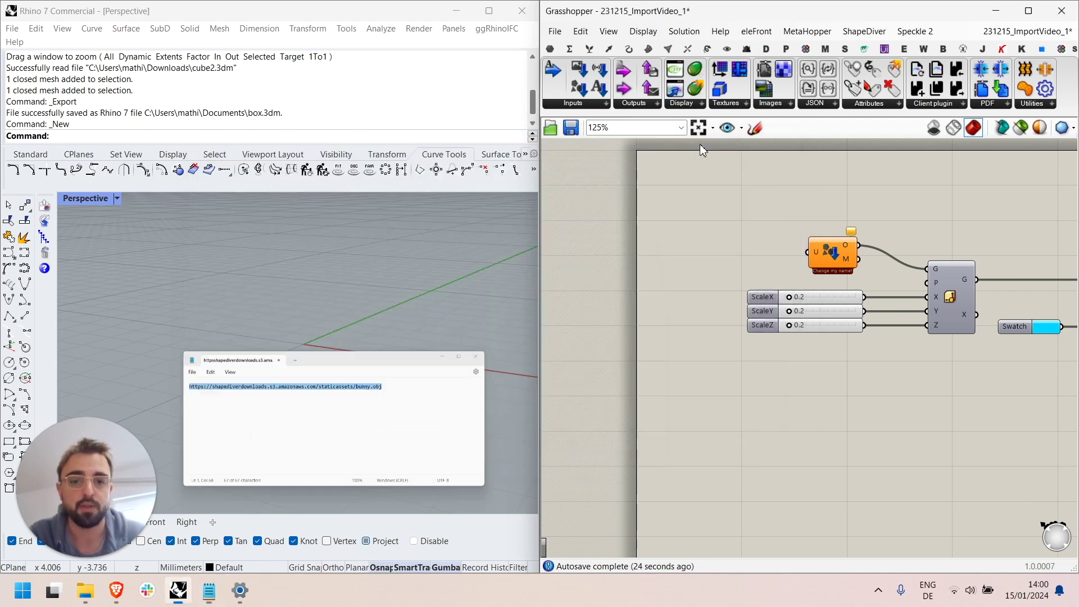
double_click(660, 243)
Step: Create a panel holding the bunny.obj URL and wire it into the importer's U input
key("ctrl+v")
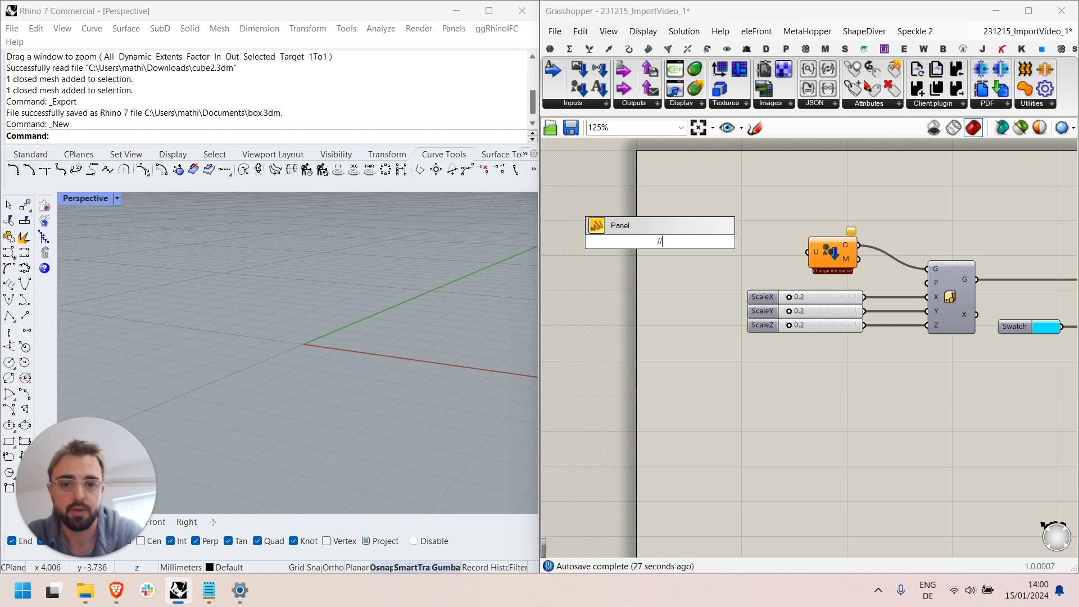
key("Return")
right_click_drag(663, 247, 759, 233)
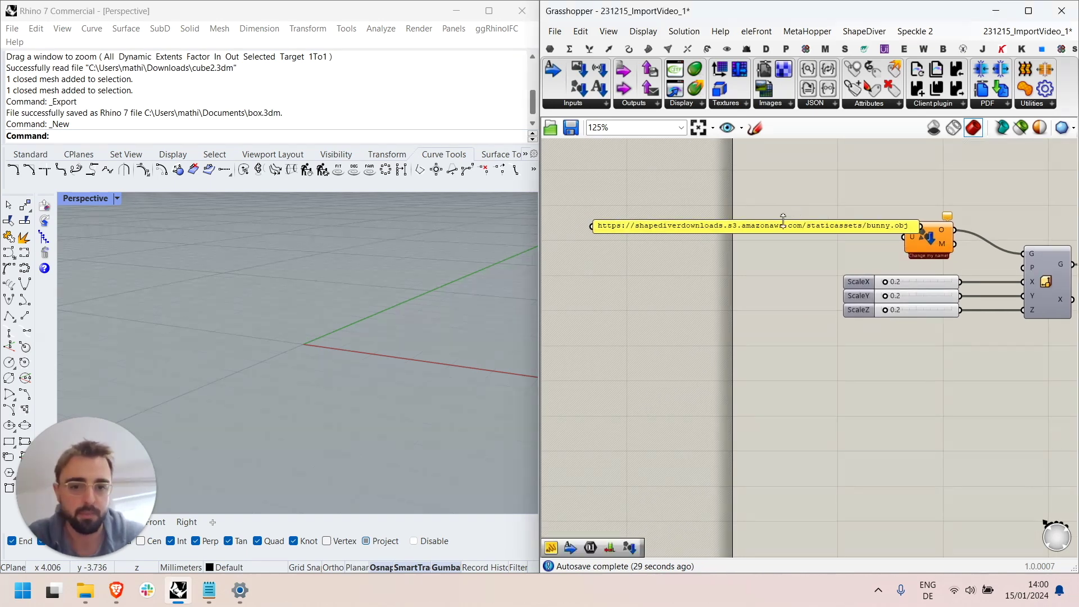
left_click(768, 226)
left_click_drag(768, 226, 757, 234)
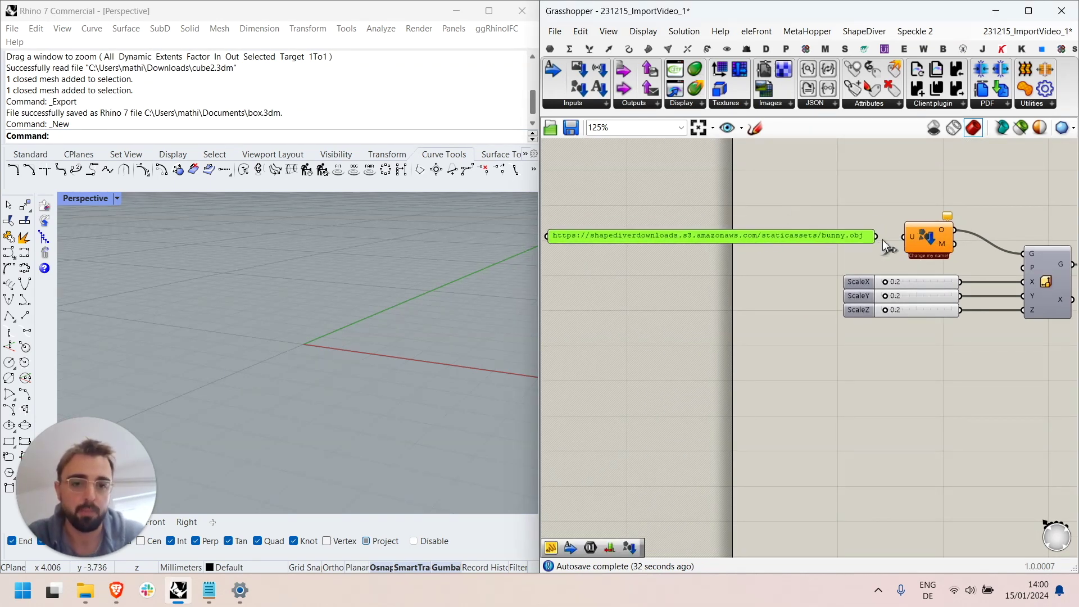
left_click_drag(877, 236, 903, 237)
left_click_drag(819, 235, 825, 236)
scroll(323, 326, "up", 2)
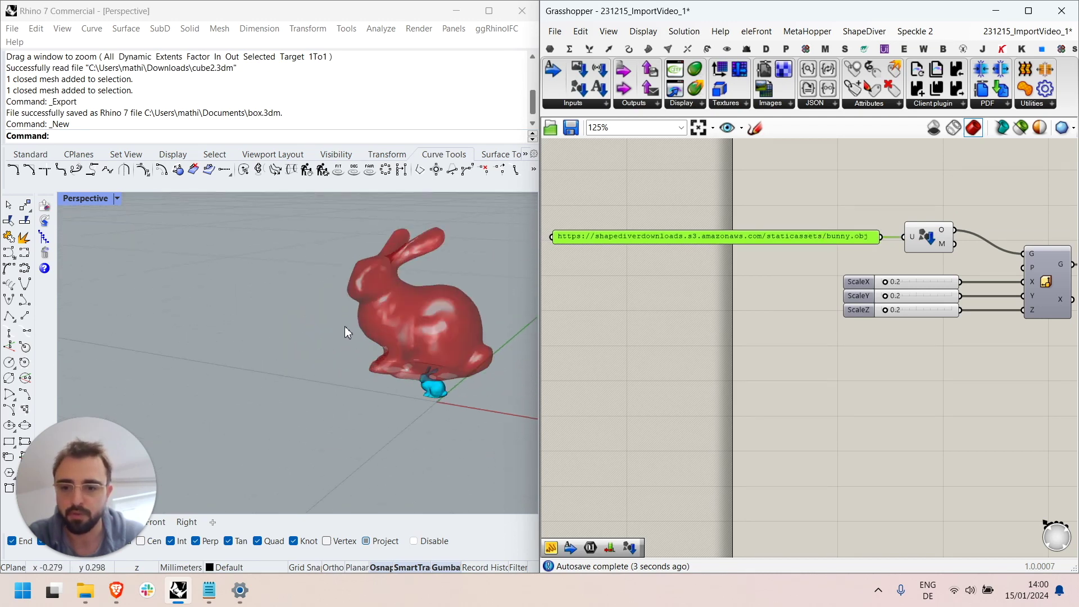
scroll(345, 332, "down", 5)
right_click_drag(941, 244, 830, 253)
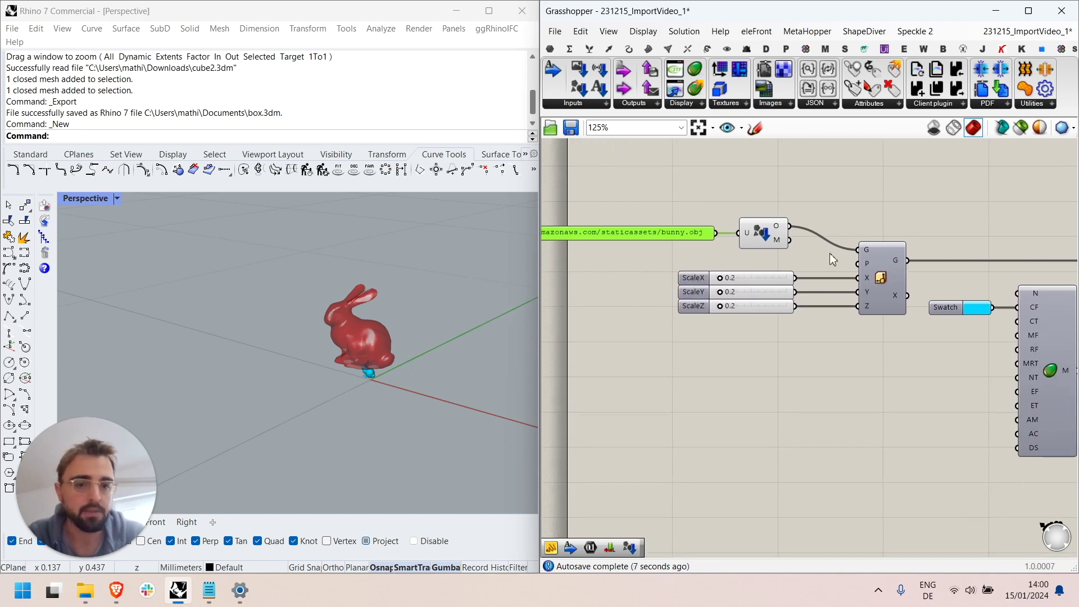
Step: Turn off the importer's preview so its own bunny mesh is hidden
left_click_drag(721, 228, 738, 233)
scroll(318, 335, "up", 5)
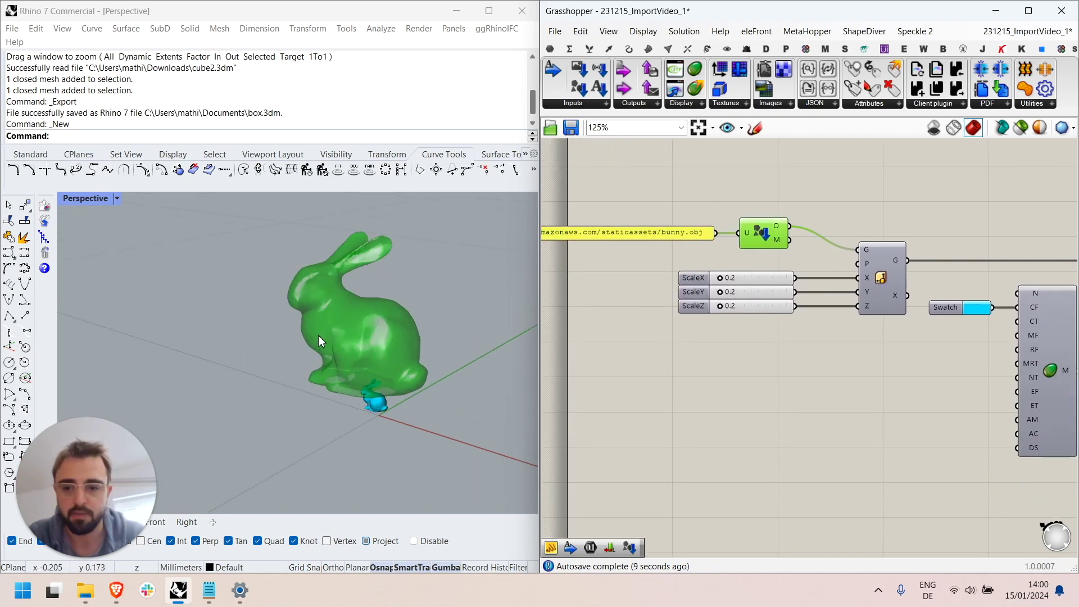
scroll(309, 289, "up", 3)
right_click(762, 233)
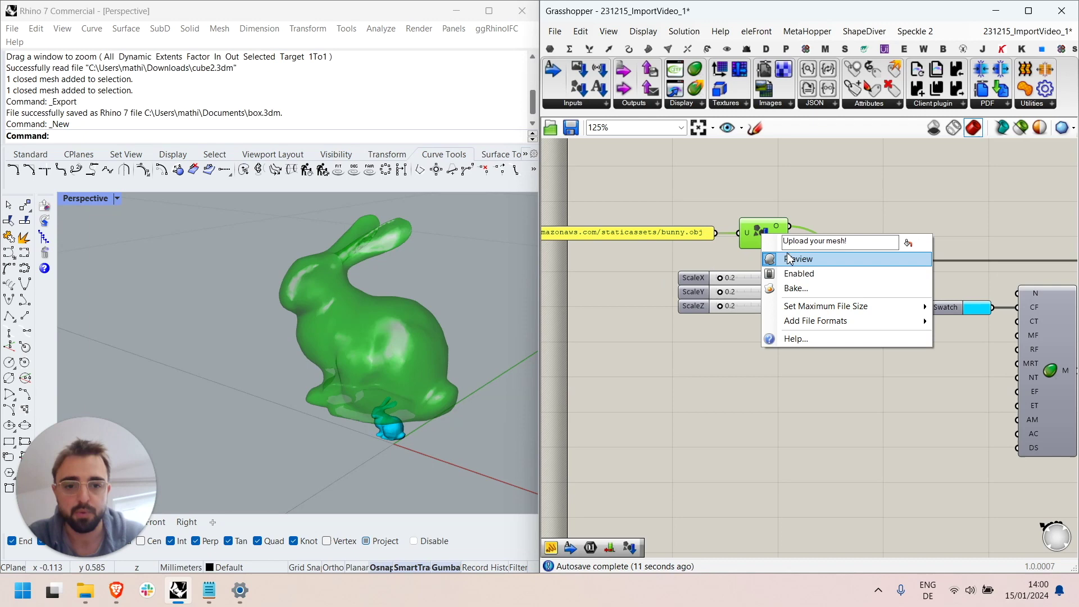
left_click(791, 257)
mouse_move(724, 281)
left_mouse_down()
mouse_move(741, 278)
mouse_move(725, 284)
left_mouse_up()
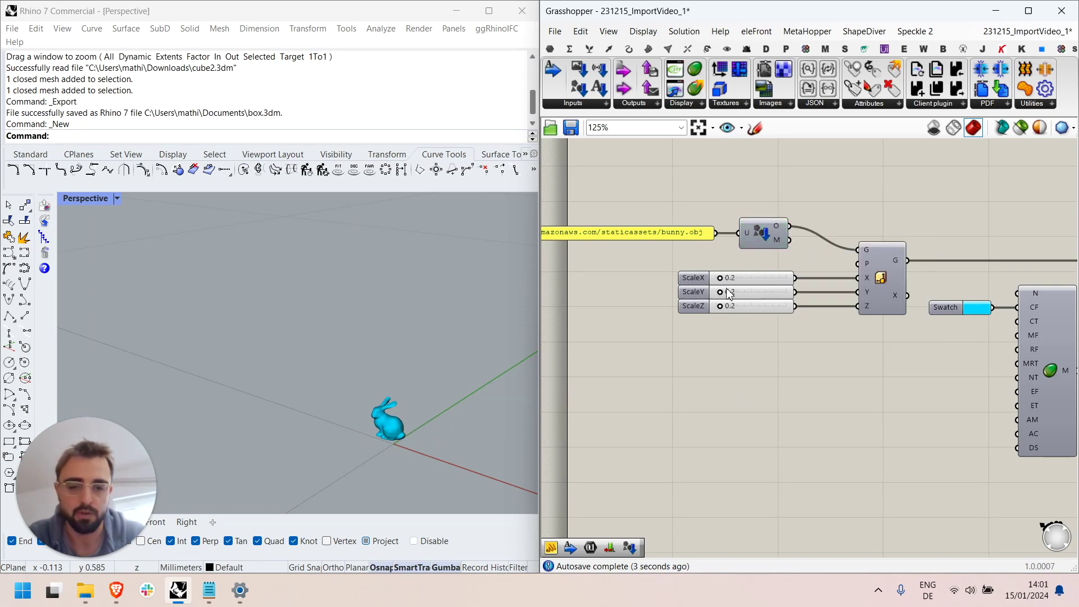
scroll(736, 281, "down", 3)
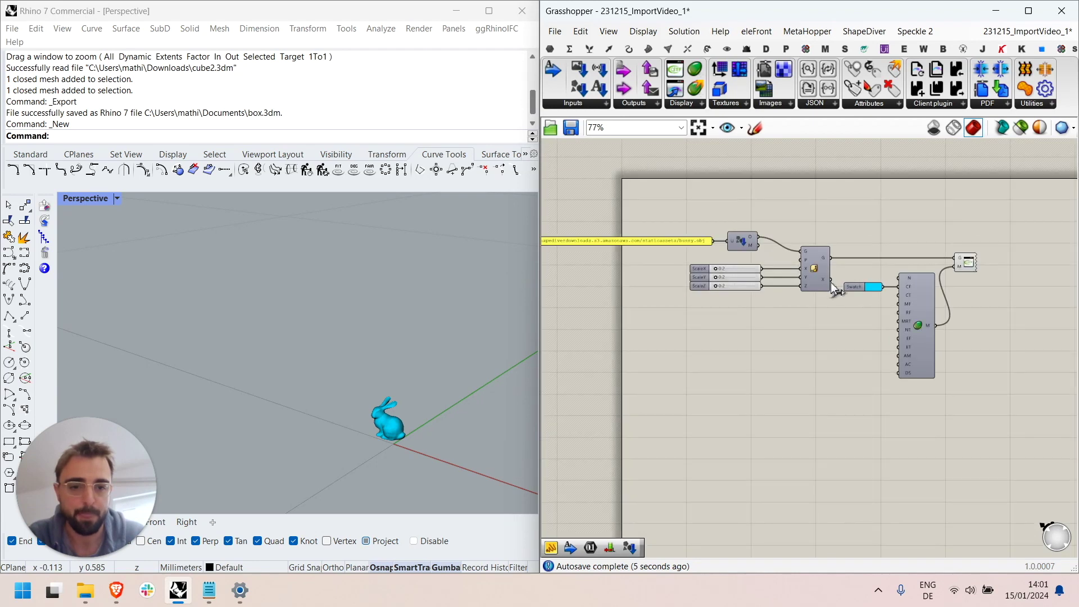
Step: Open the importvideo-3 model in ShapeDiver and orbit around the bunny
left_click(118, 591)
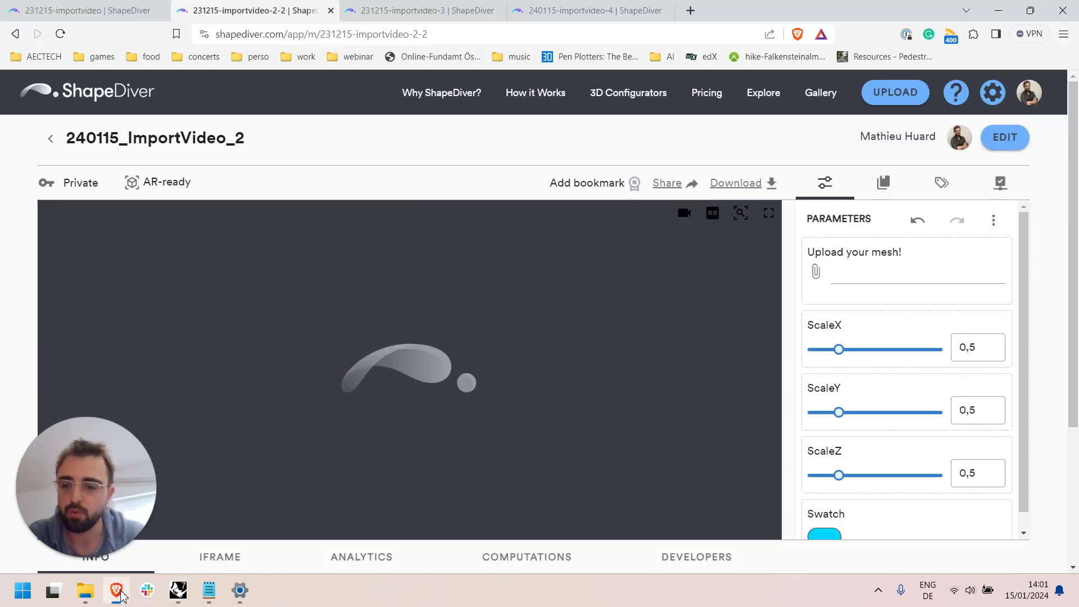
left_click(402, 9)
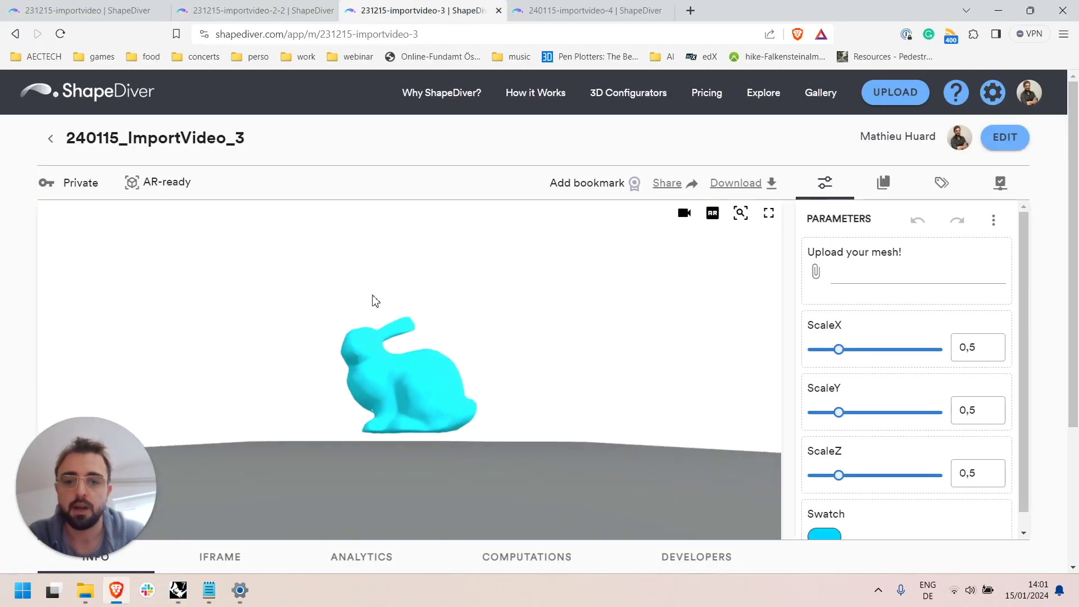
scroll(866, 416, "down", 1)
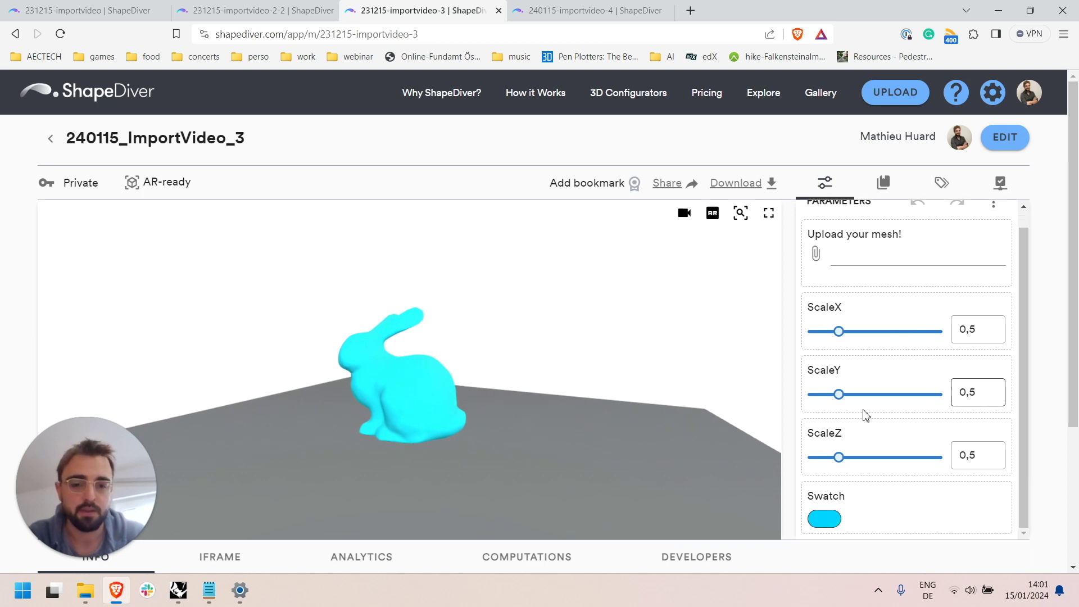
scroll(894, 339, "up", 1)
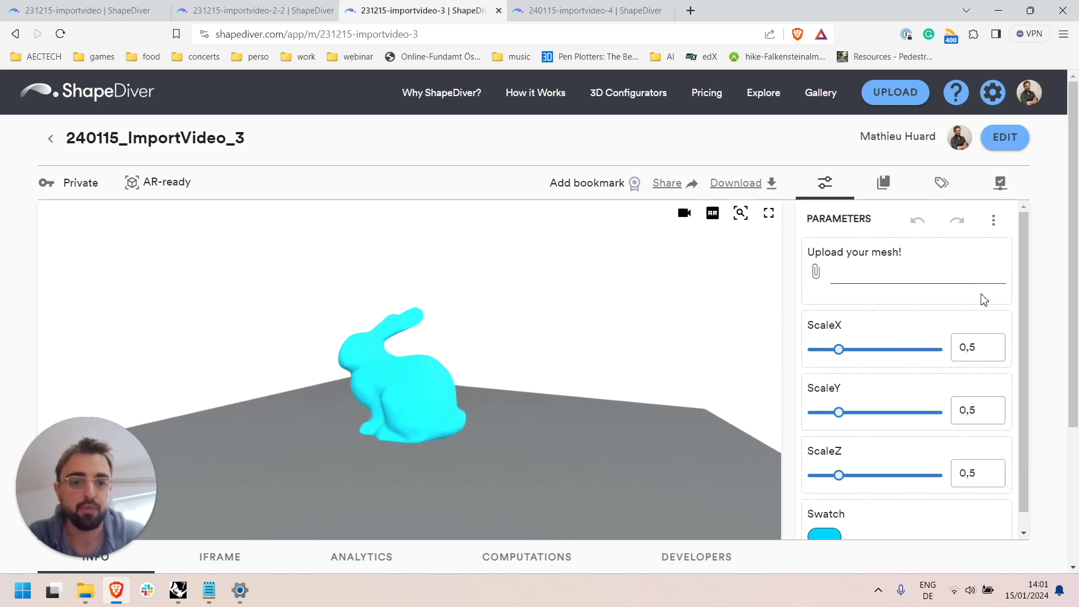
left_click_drag(414, 405, 440, 393)
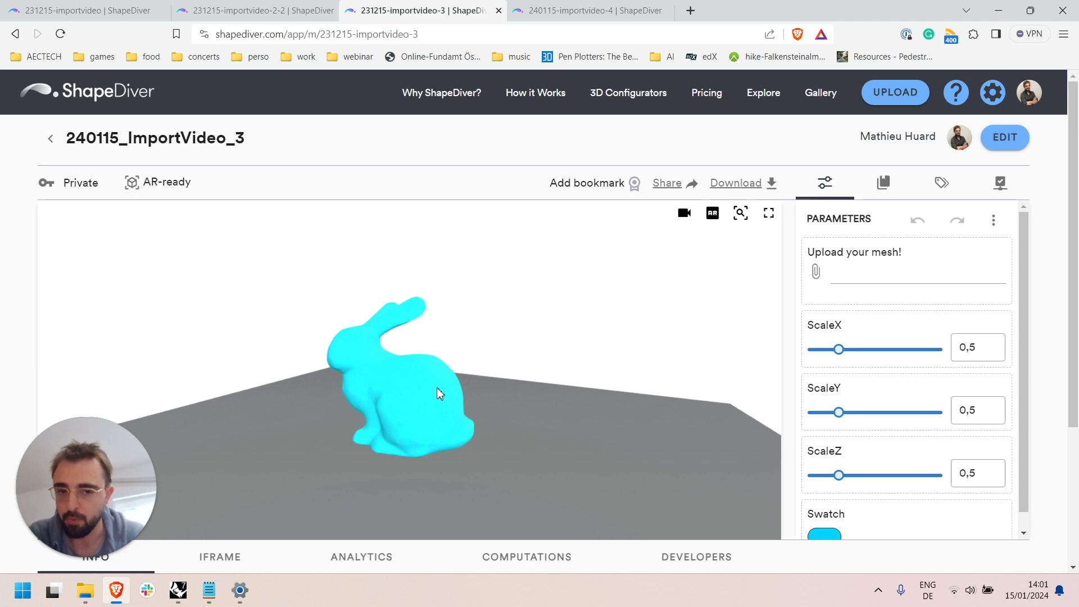
Step: Upload box.3dm as the mesh and stretch the box along X to 0,6
left_click(818, 276)
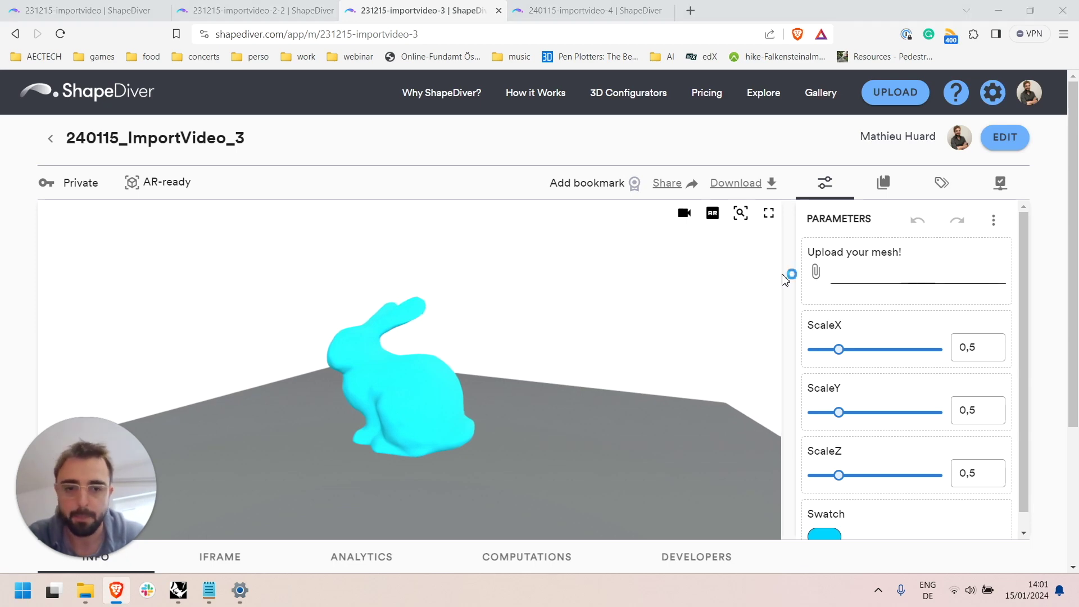
scroll(725, 298, "down", 3)
scroll(723, 304, "down", 3)
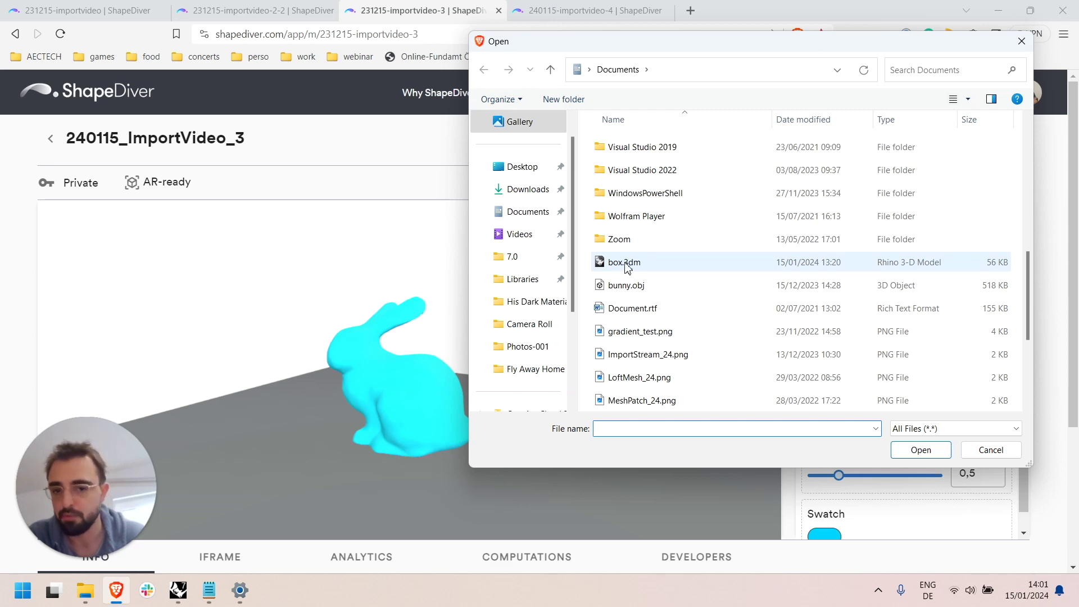
double_click(625, 264)
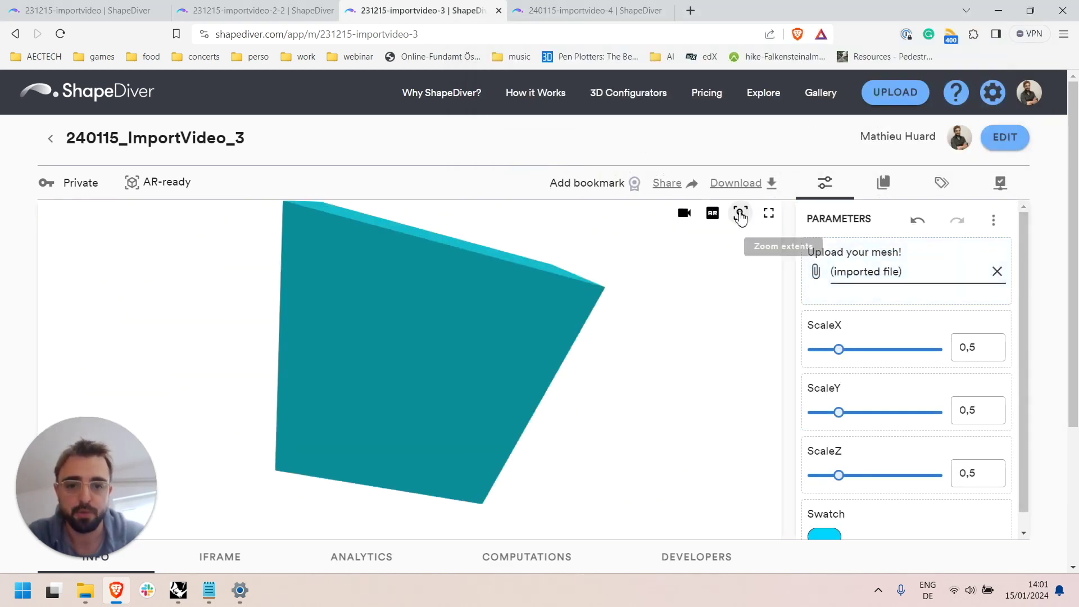
left_click(741, 215)
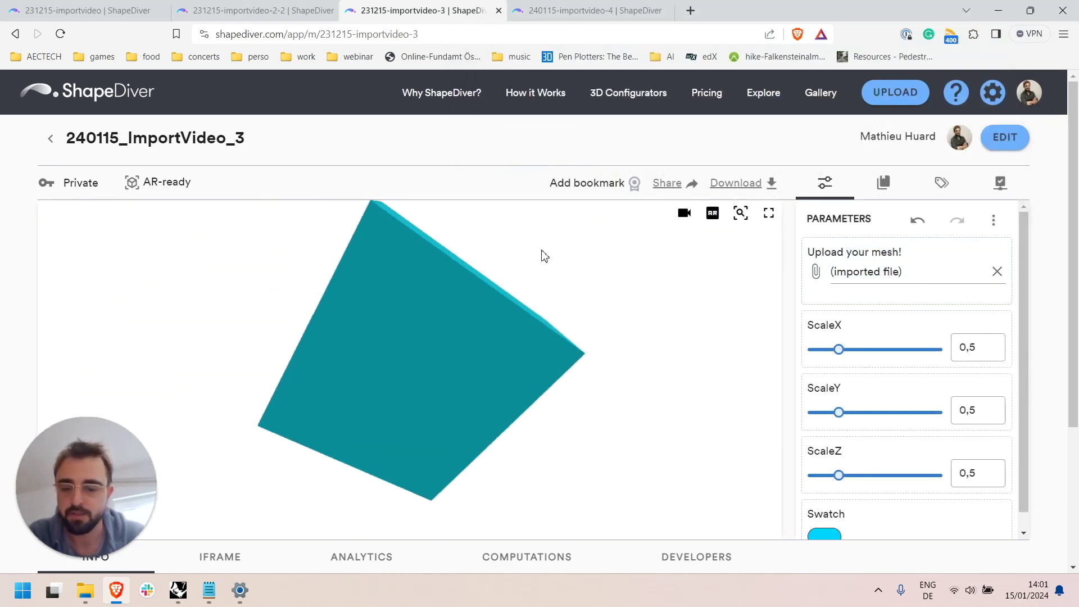
left_click_drag(542, 253, 438, 338)
left_click_drag(845, 351, 838, 349)
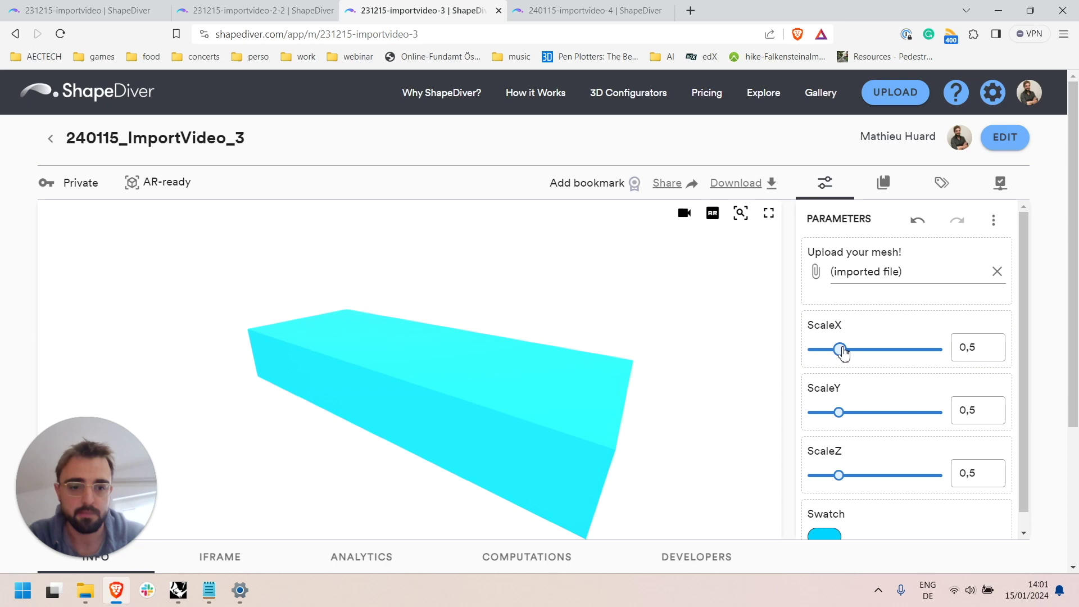
Step: Clear the uploaded mesh so the bunny fallback reappears
left_click(998, 272)
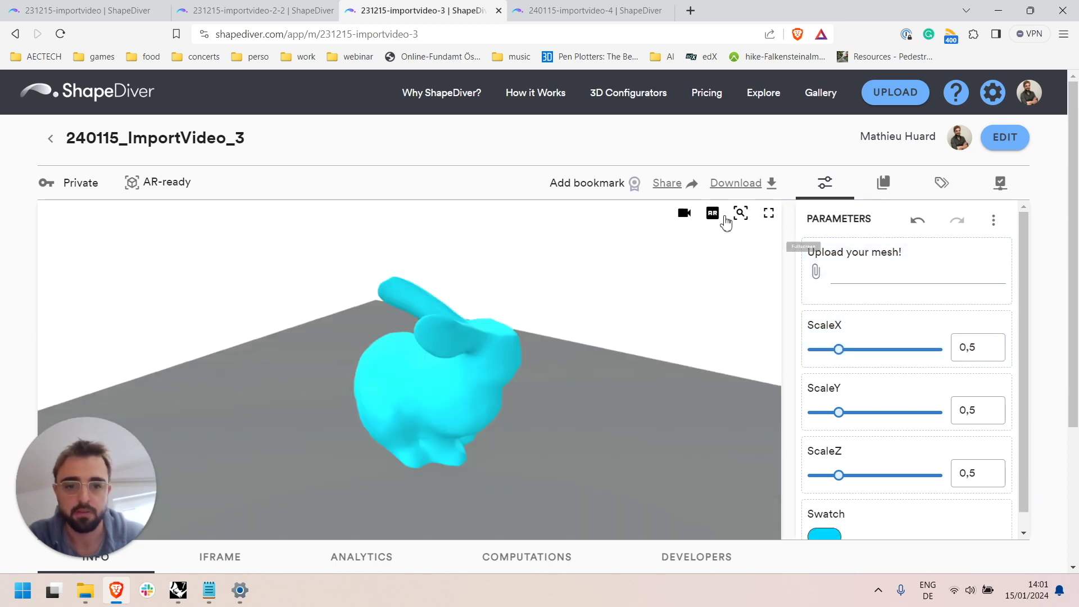
left_click(712, 213)
left_click(725, 452)
left_click_drag(649, 262, 488, 361)
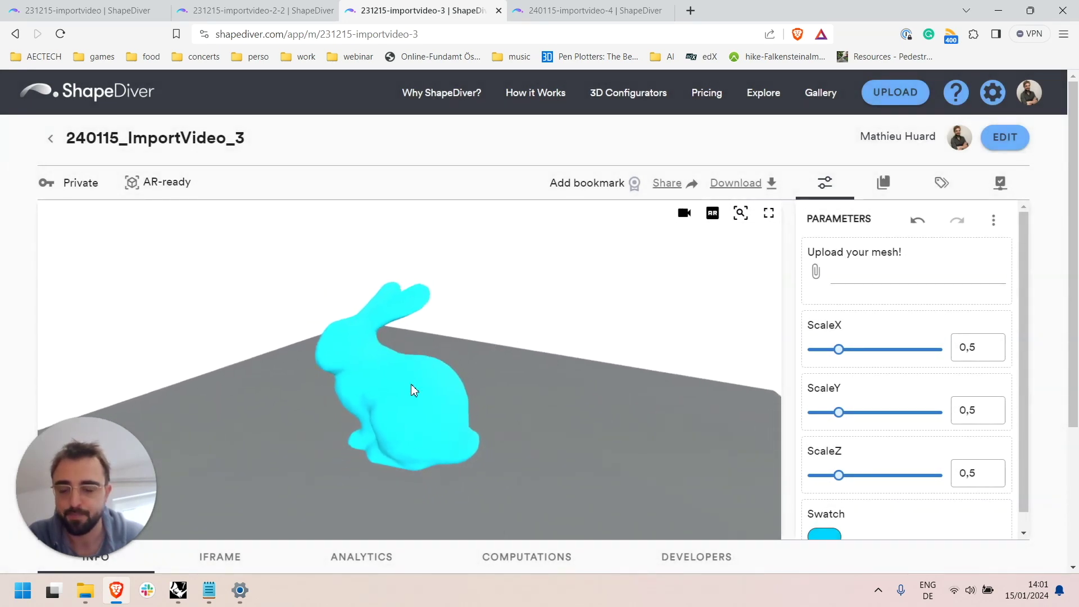
left_click(179, 590)
Step: Add a ShapeDiver Text input component above the URL panel
scroll(647, 281, "up", 3)
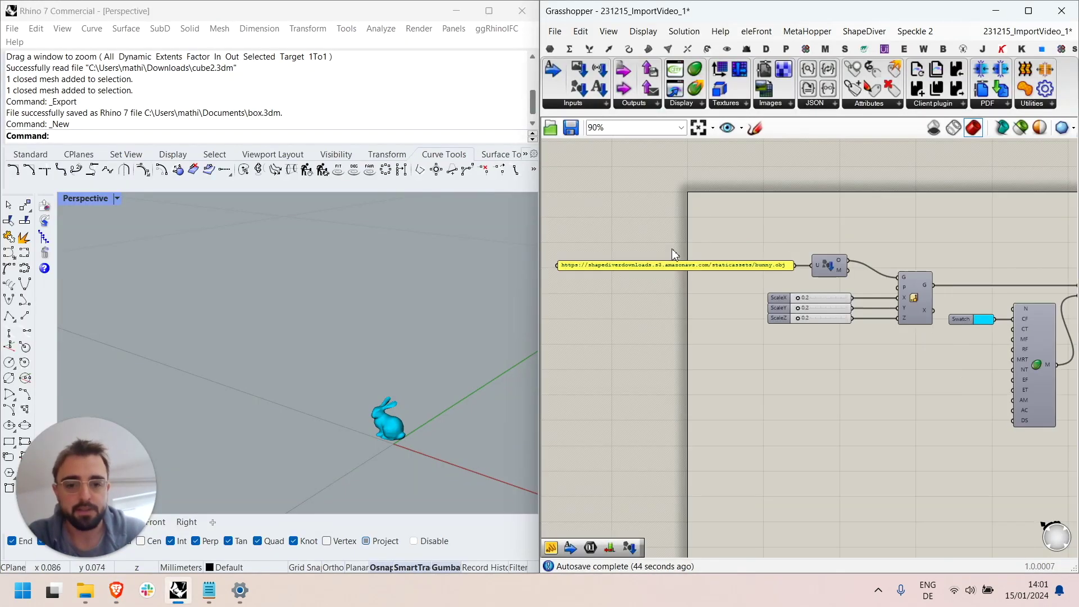
scroll(682, 251, "down", 3)
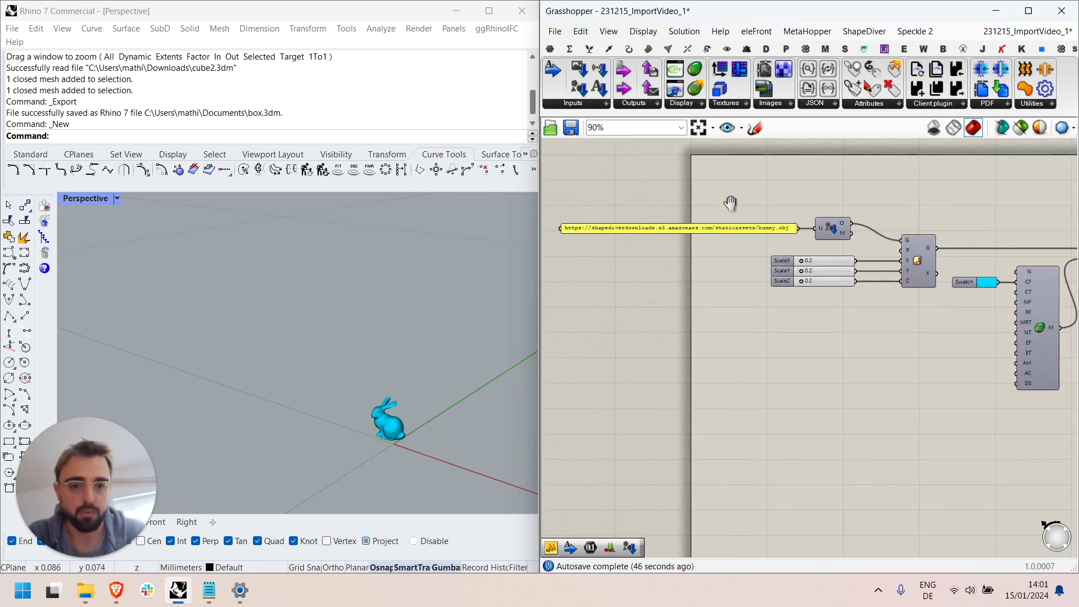
scroll(726, 209, "up", 2)
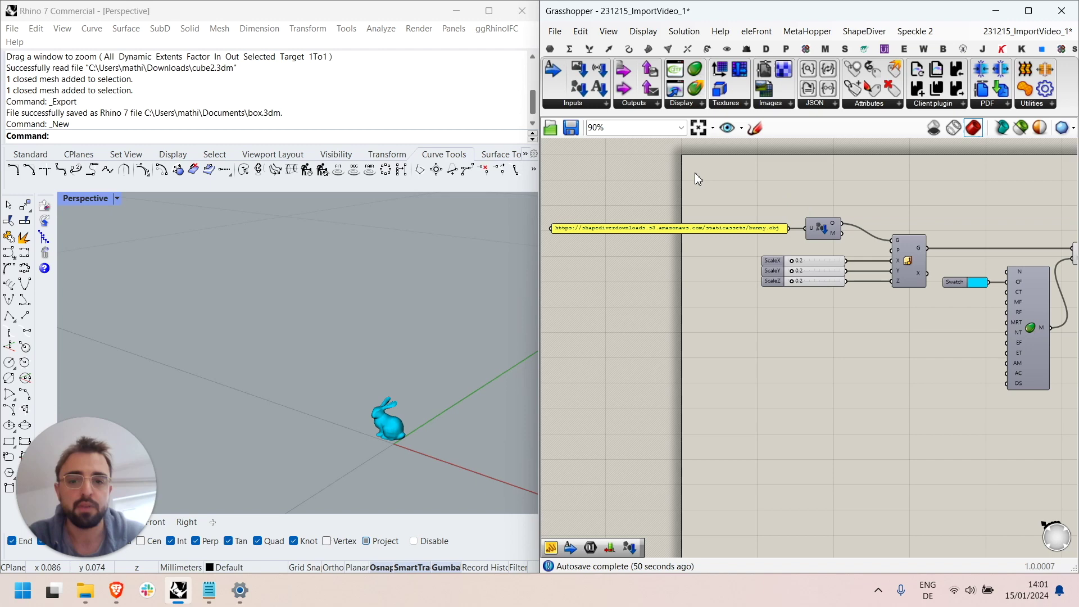
left_click(576, 105)
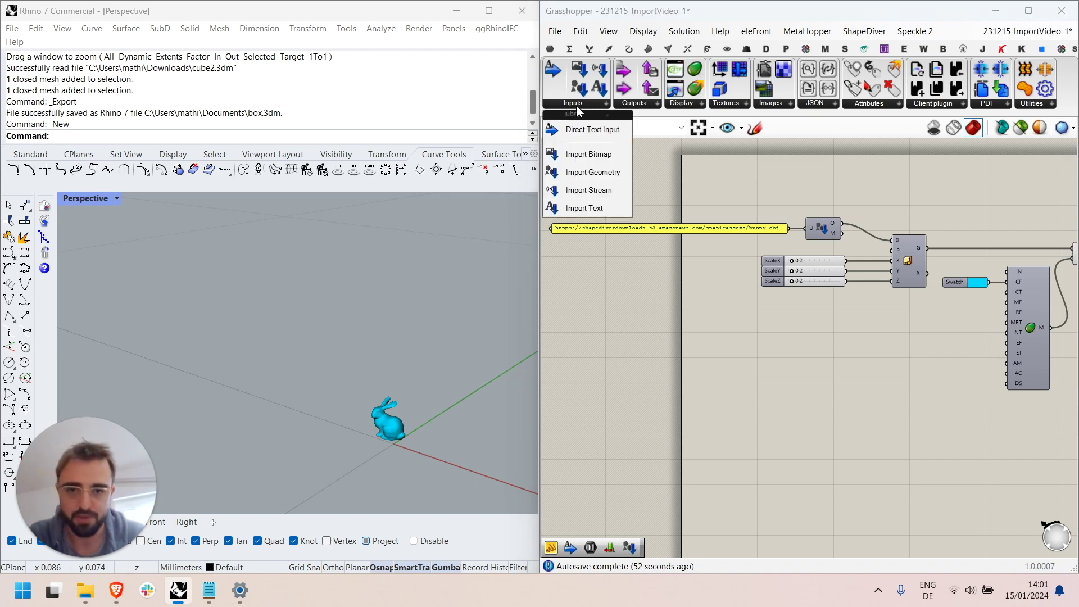
left_click_drag(587, 130, 714, 200)
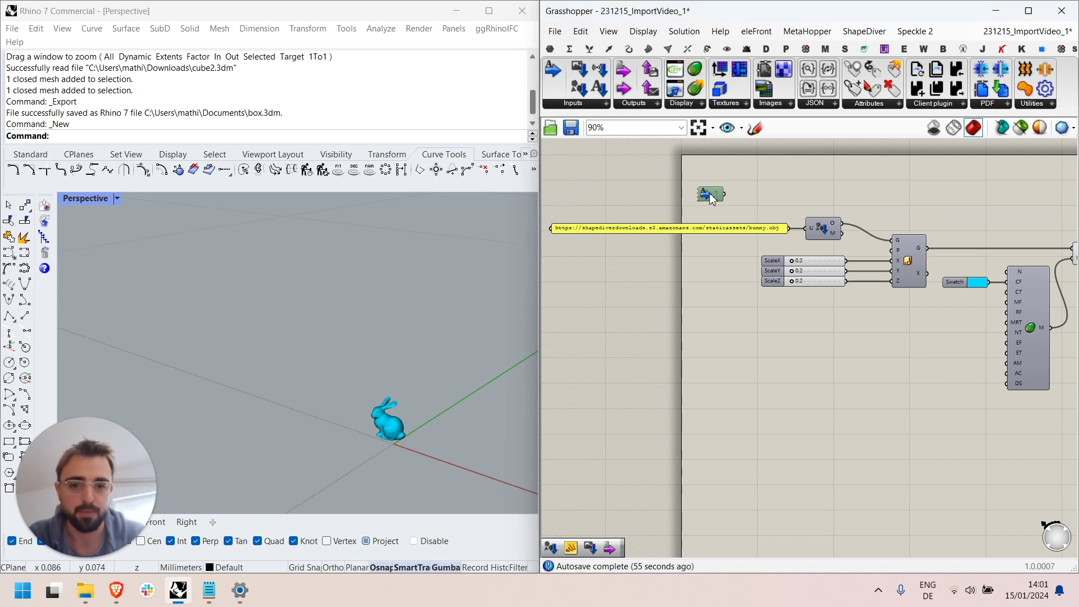
Step: Set the text input's default text to the bunny.obj URL
double_click(715, 231)
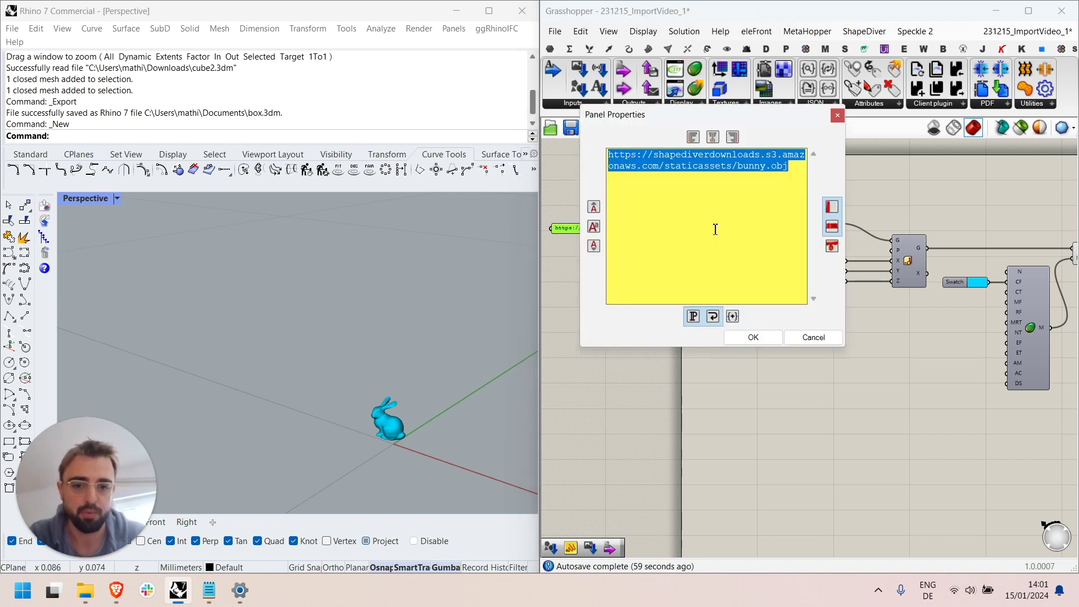
left_click(809, 336)
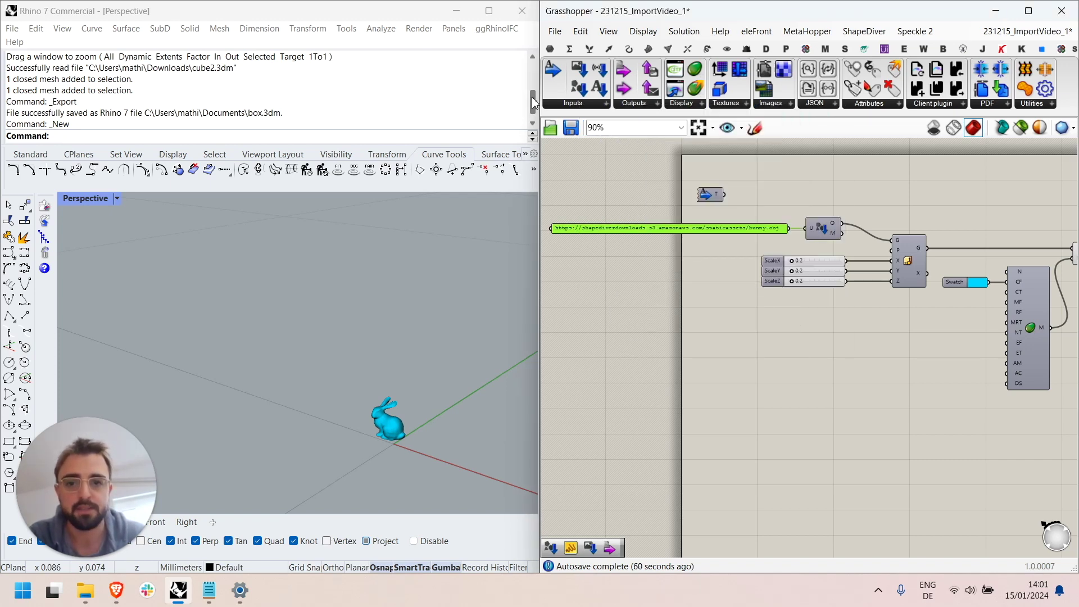
scroll(719, 208, "up", 3)
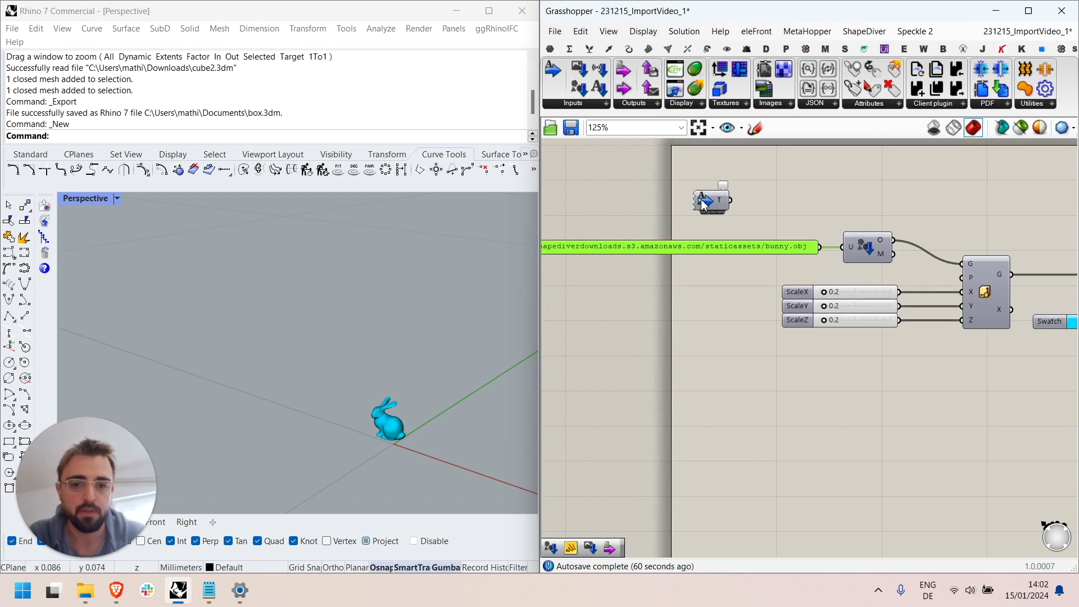
right_click(703, 205)
mouse_move(760, 293)
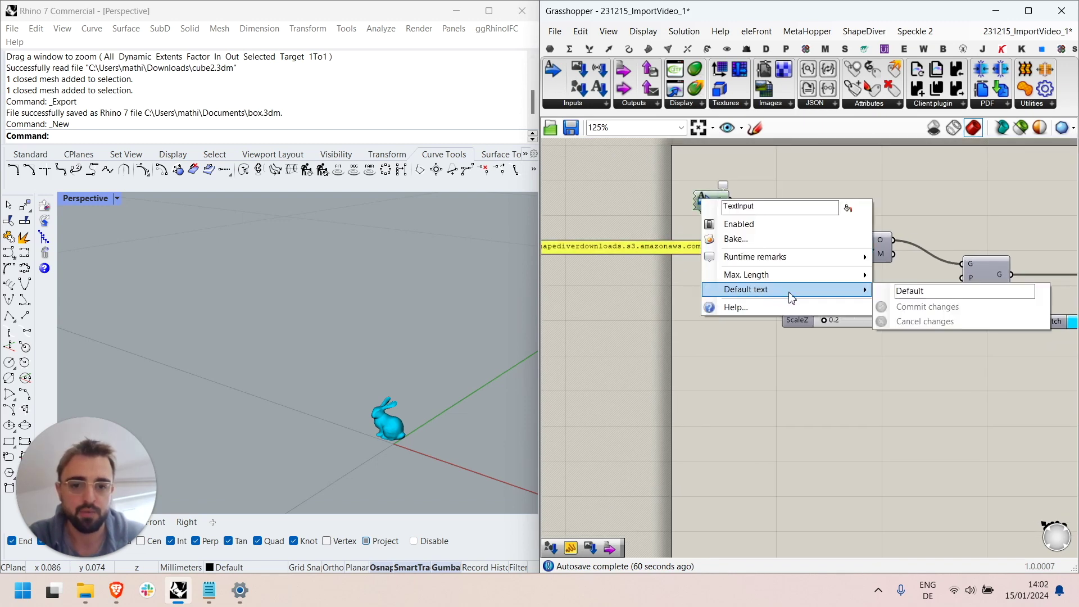
left_click(937, 292)
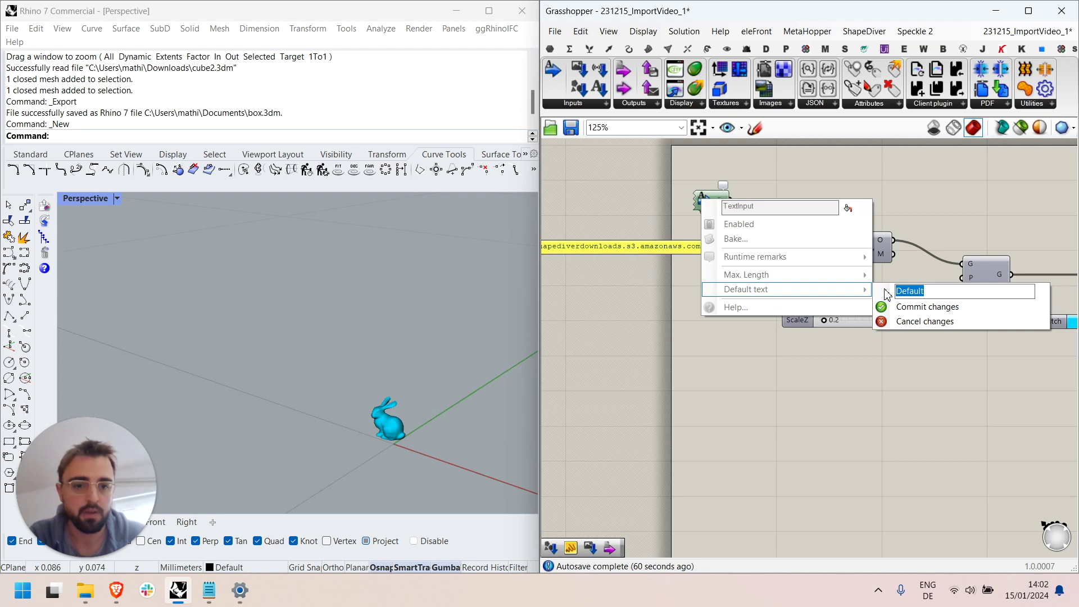
key("ctrl+v")
left_click(922, 306)
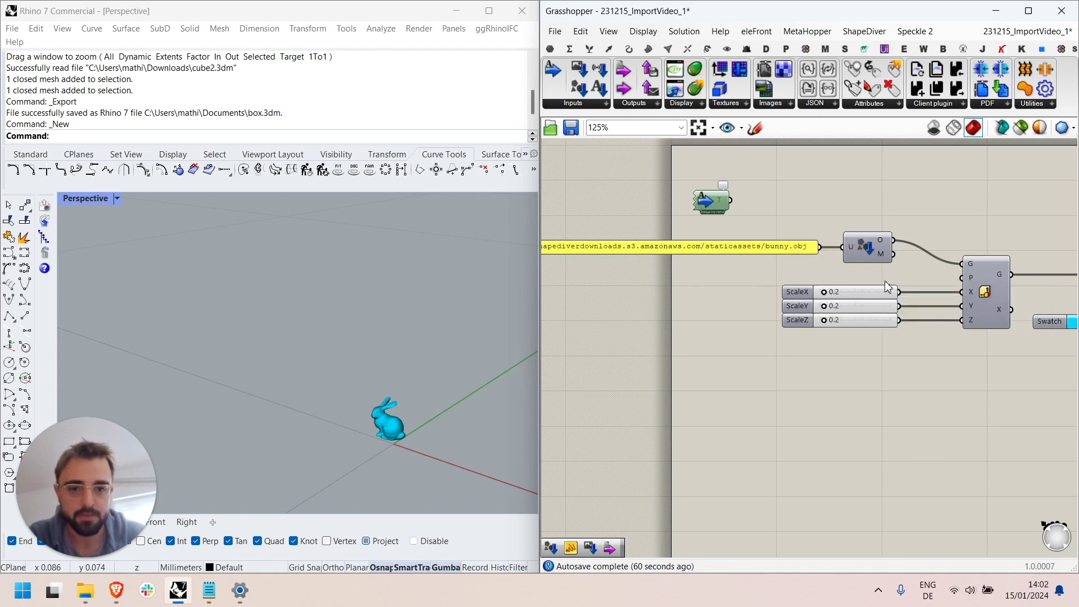
Step: Wire the text input's T into the importer's U and delete the old URL panel
left_click_drag(736, 205, 813, 244)
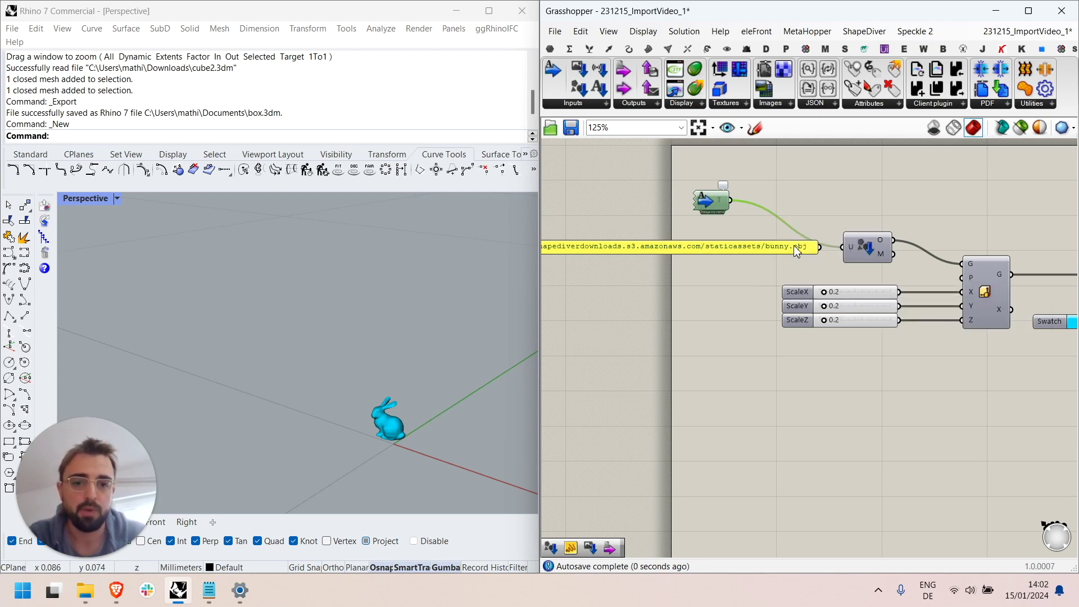
left_click(730, 246)
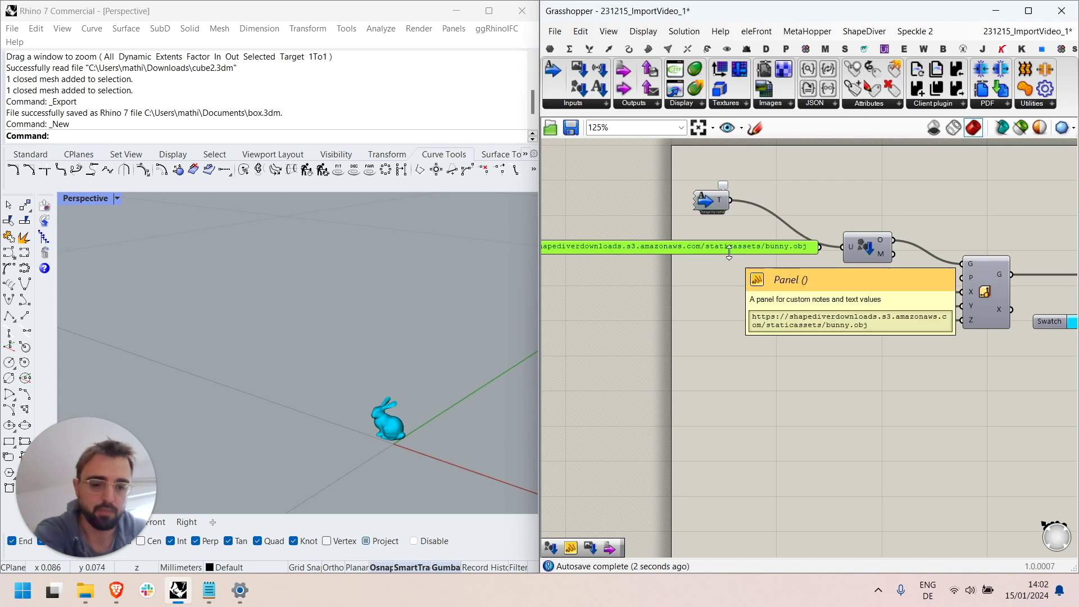
key("Delete")
left_click_drag(715, 209, 730, 258)
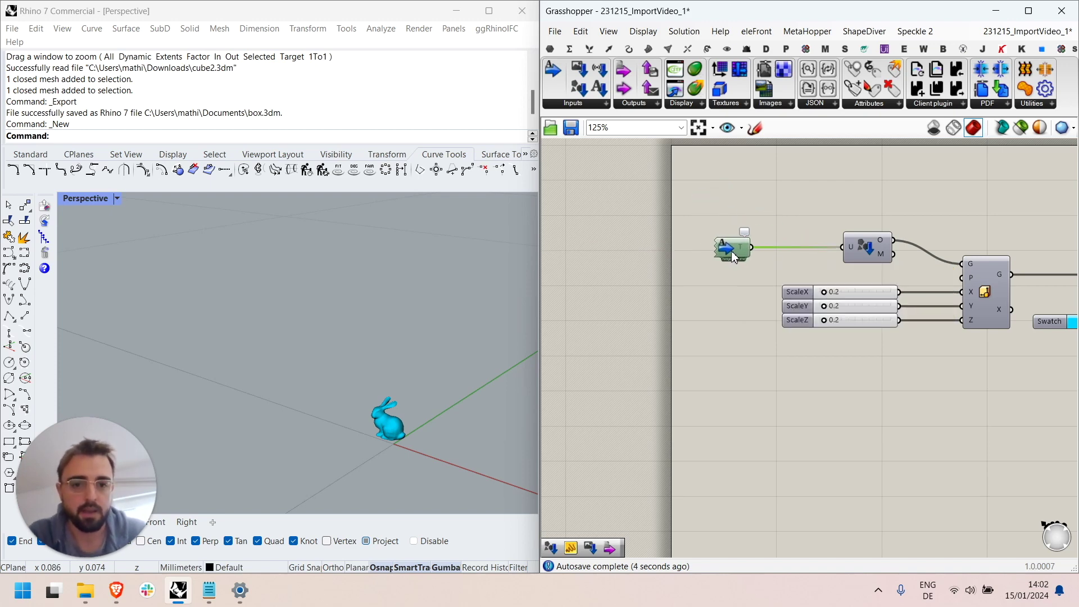
right_click_drag(771, 264, 777, 265)
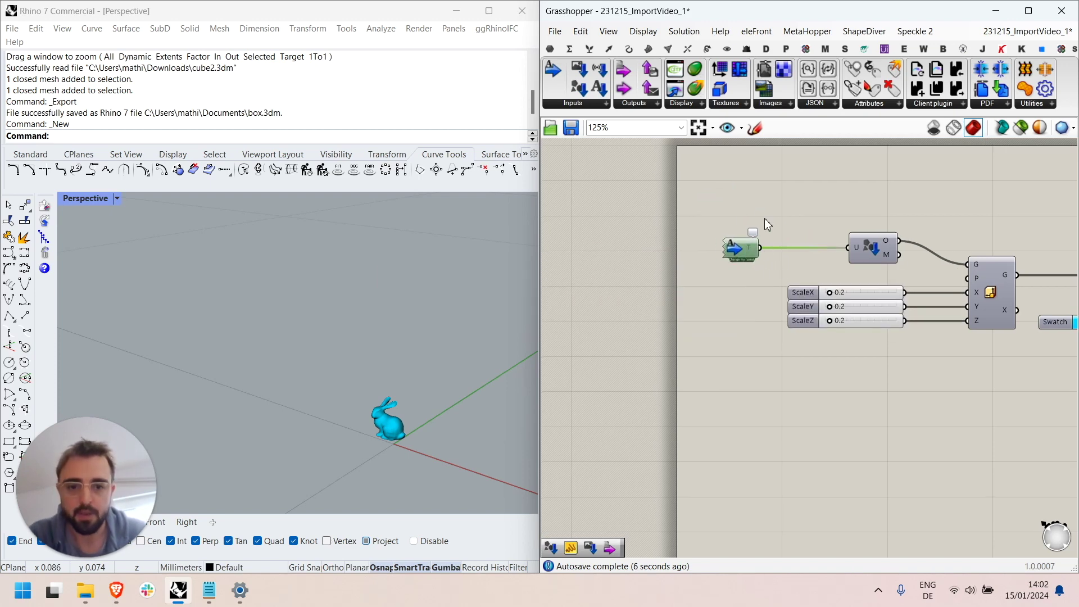
mouse_move(756, 241)
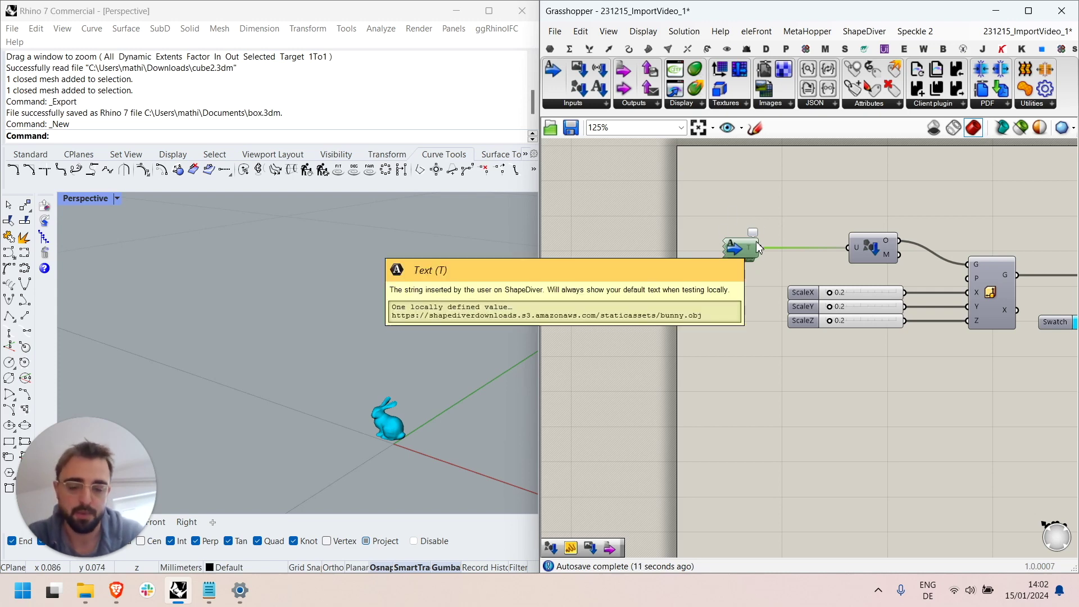
scroll(737, 248, "down", 2)
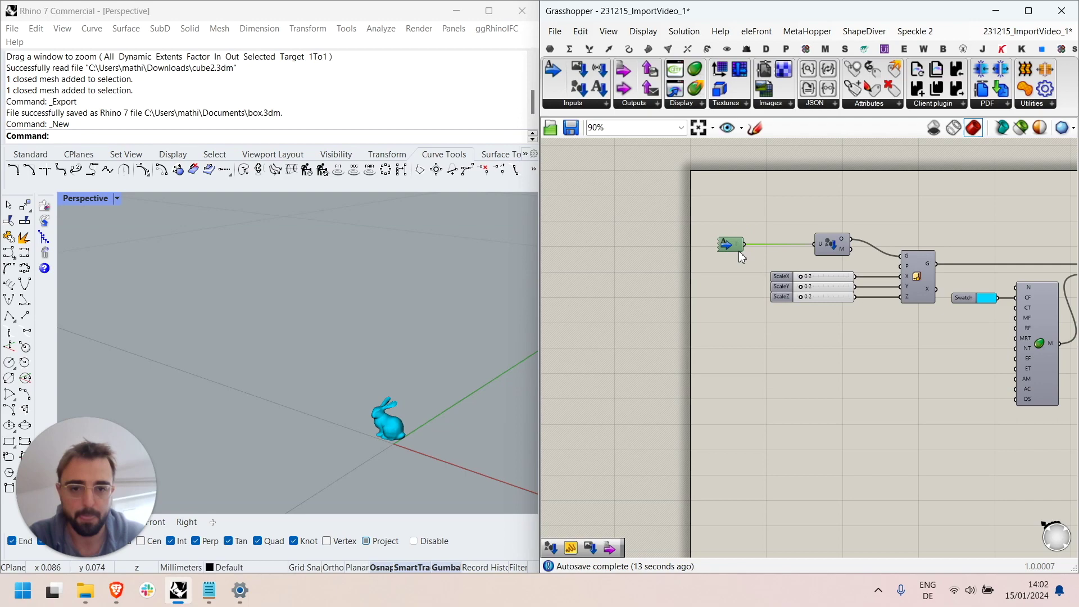
scroll(738, 250, "down", 3)
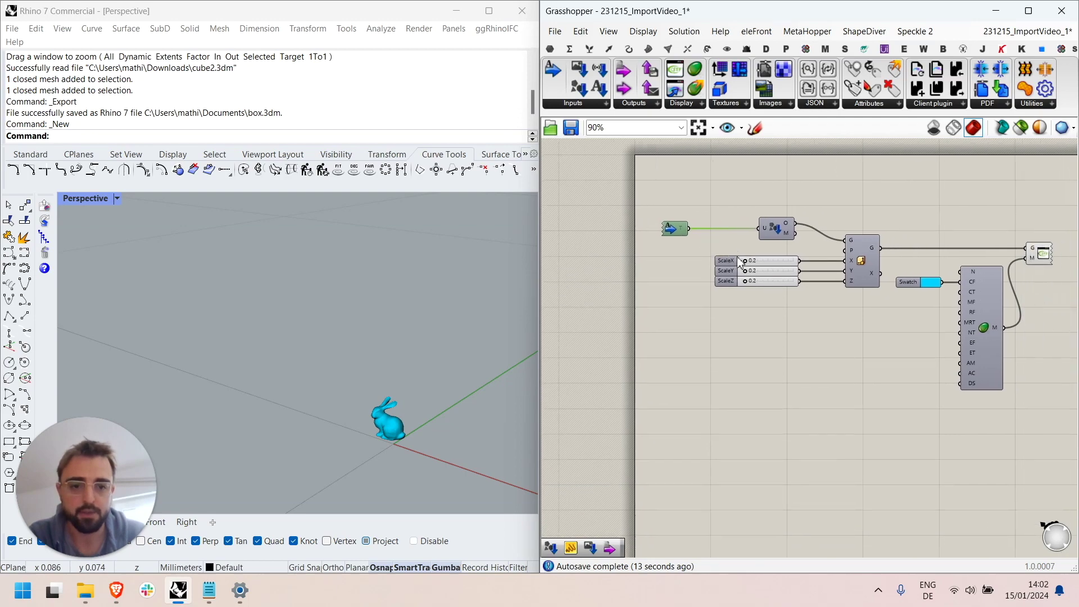
Step: Check the Default mesh url parameter holding the bunny.obj link on 240115_ImportVideo_4
left_click(117, 590)
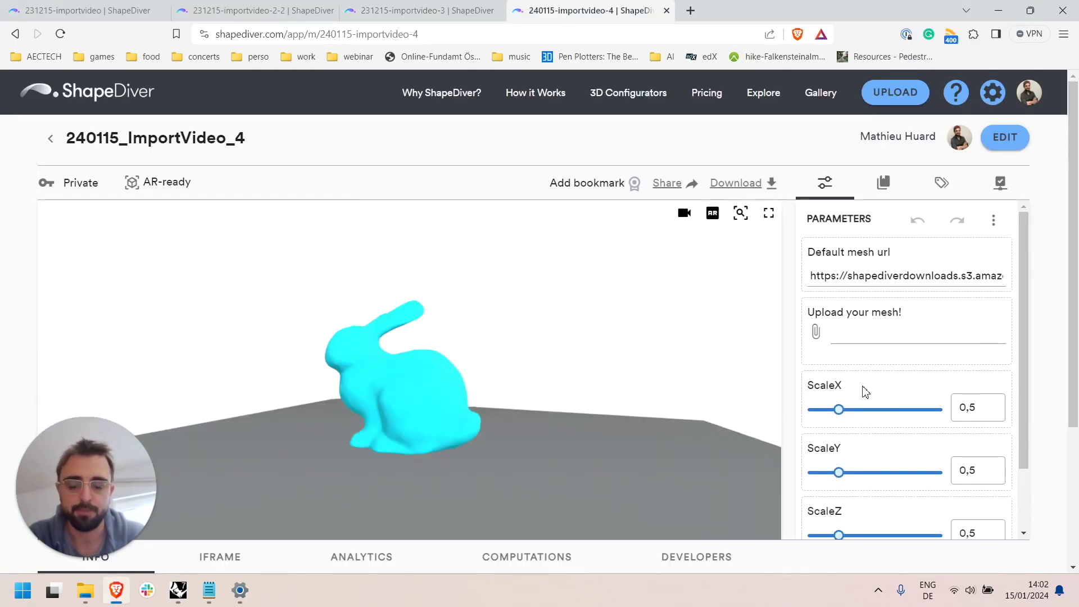
scroll(865, 392, "down", 2)
left_click_drag(734, 376, 848, 366)
scroll(866, 373, "down", 4)
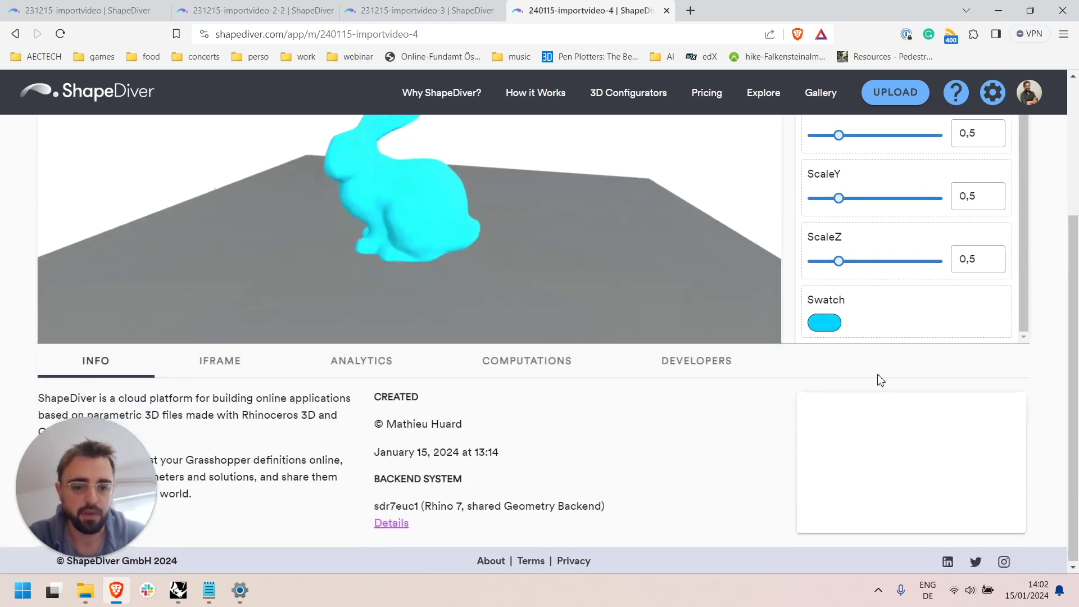
scroll(880, 380, "up", 5)
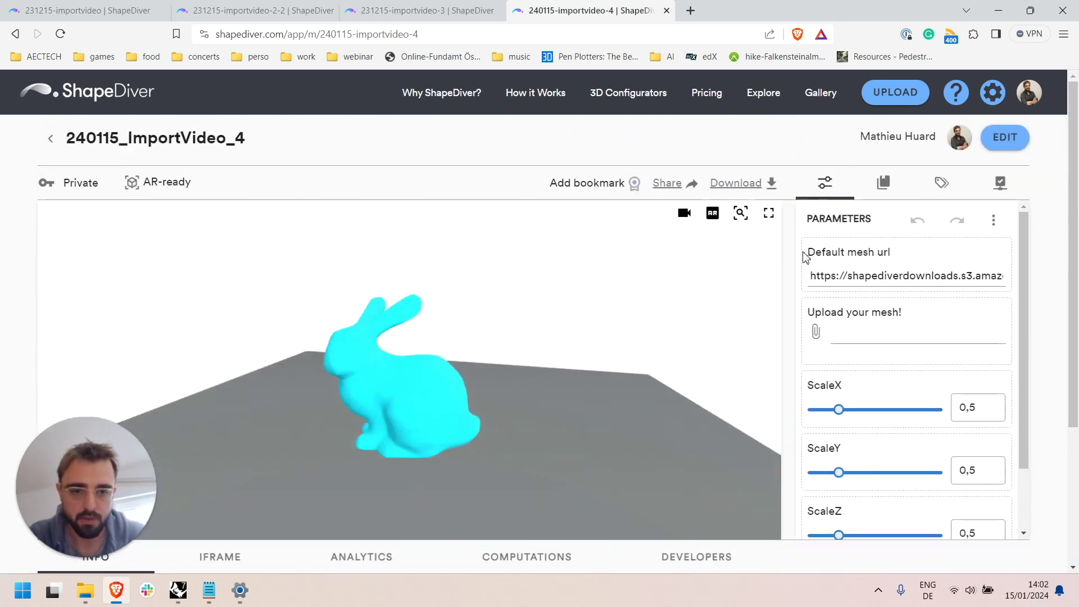
left_click_drag(812, 253, 875, 251)
left_click(874, 251)
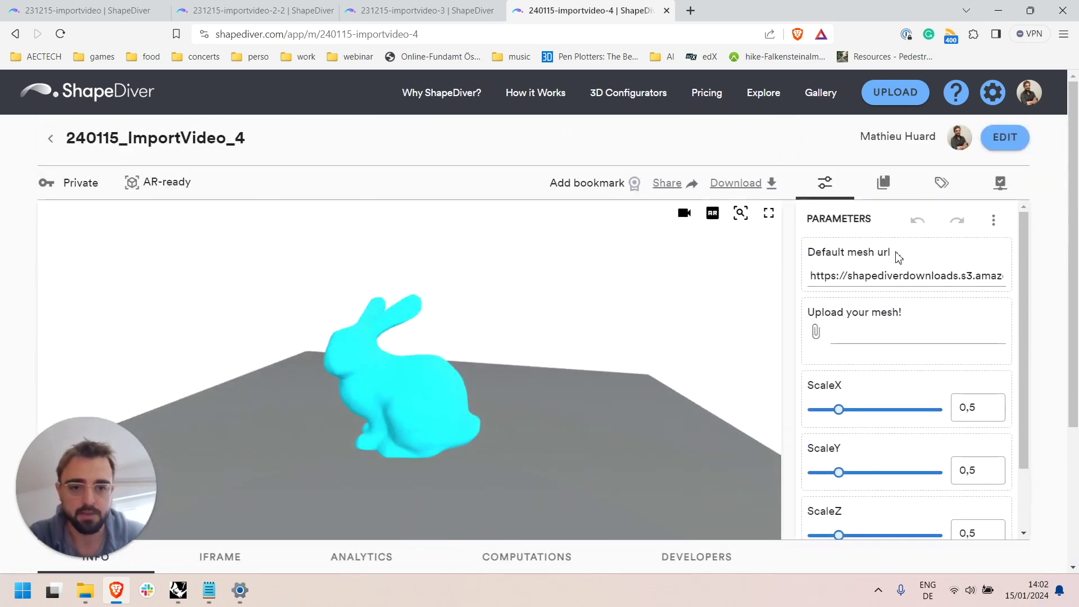
Step: Confirm in Grasshopper that the text input component is named 'Default mesh url', then switch back to the browser
left_click(186, 591)
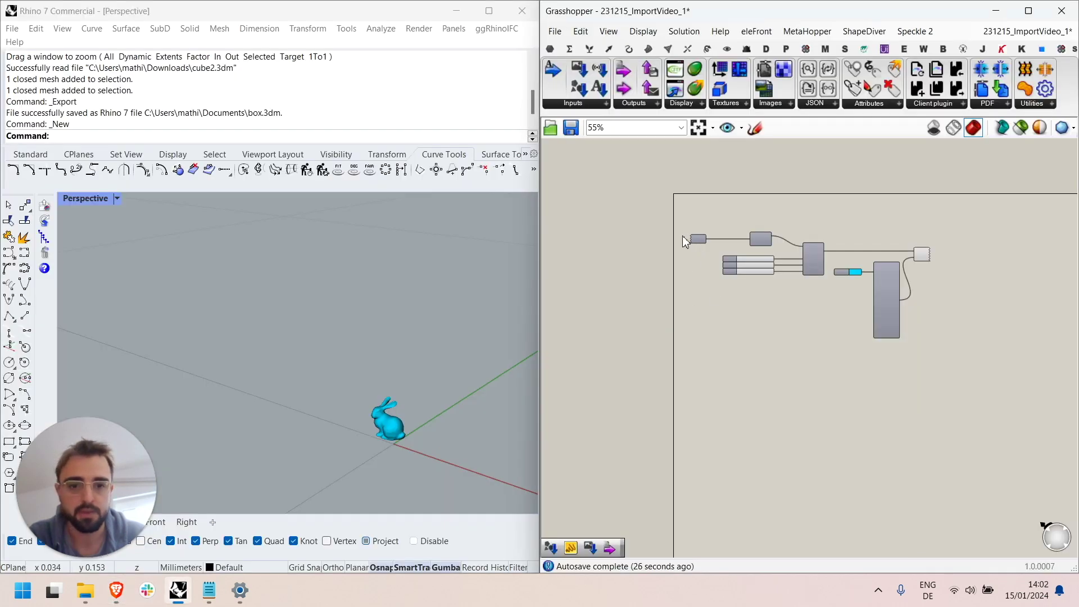
scroll(684, 241, "up", 3)
right_click(707, 242)
type("Default mesh url")
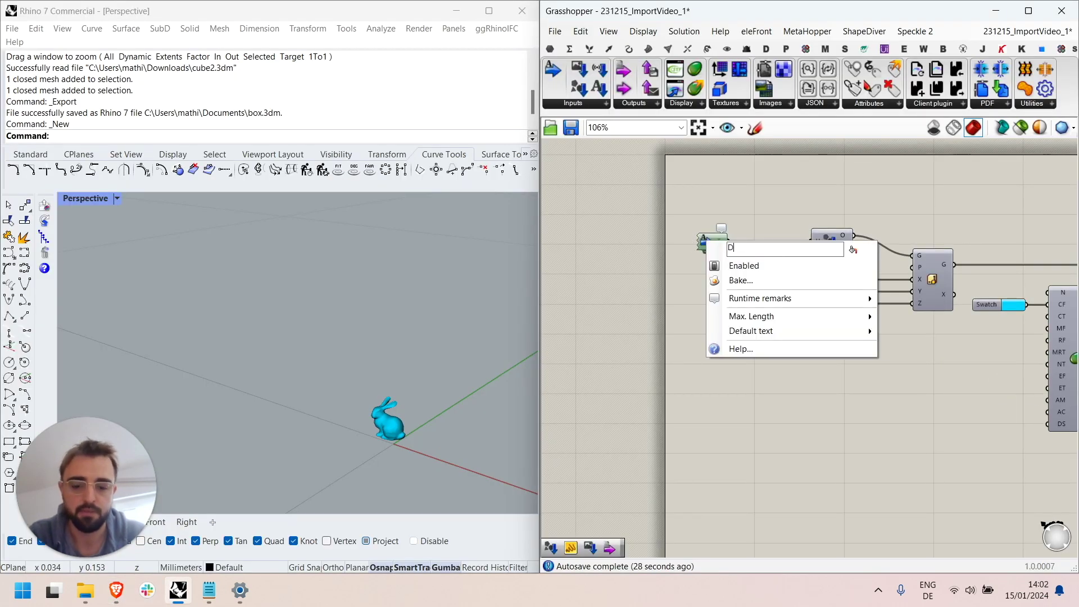
left_click(745, 201)
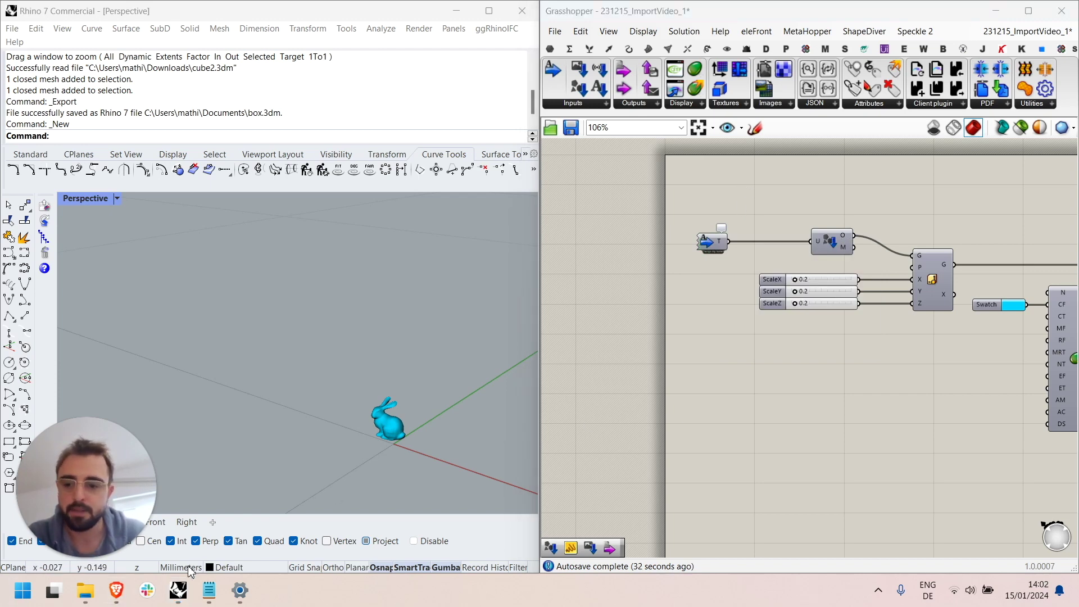
left_click(116, 590)
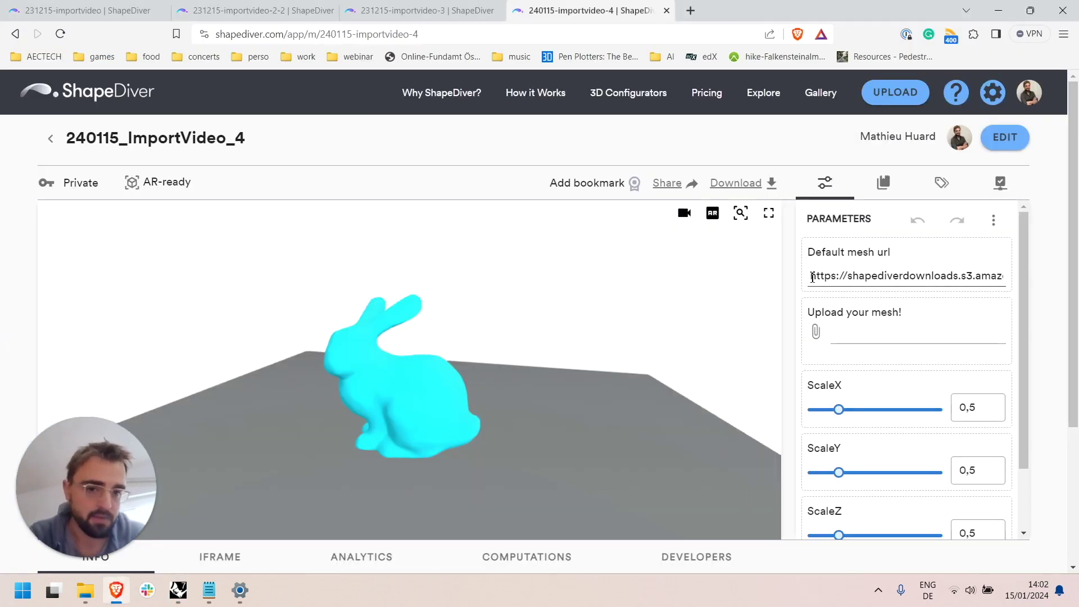
Step: Change the Default mesh url file name from 'bunny' to 'fence' and commit it
left_click_drag(812, 277, 1046, 278)
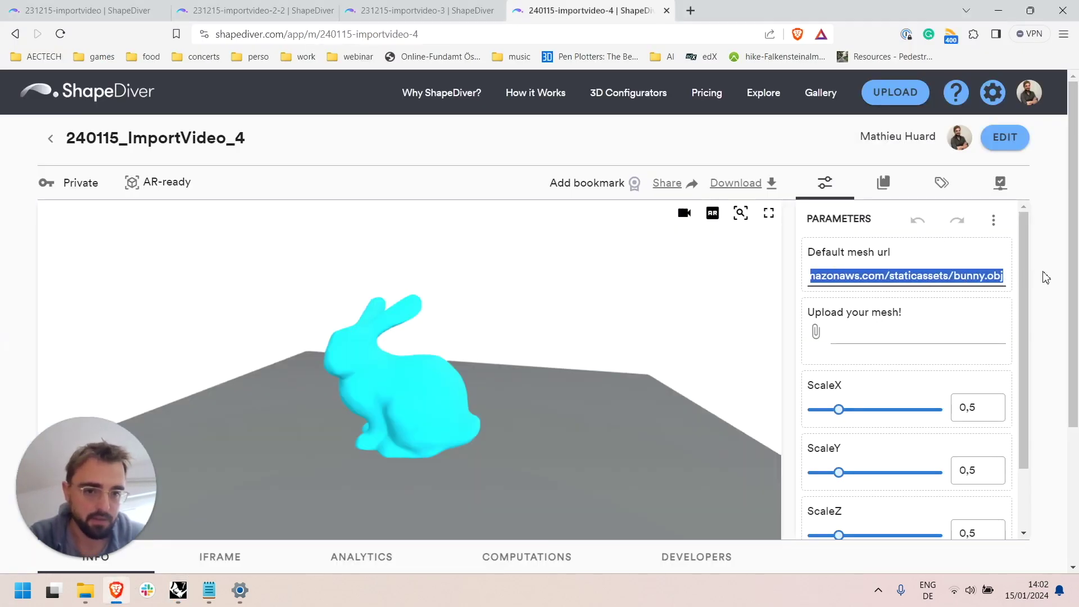
left_click(993, 275)
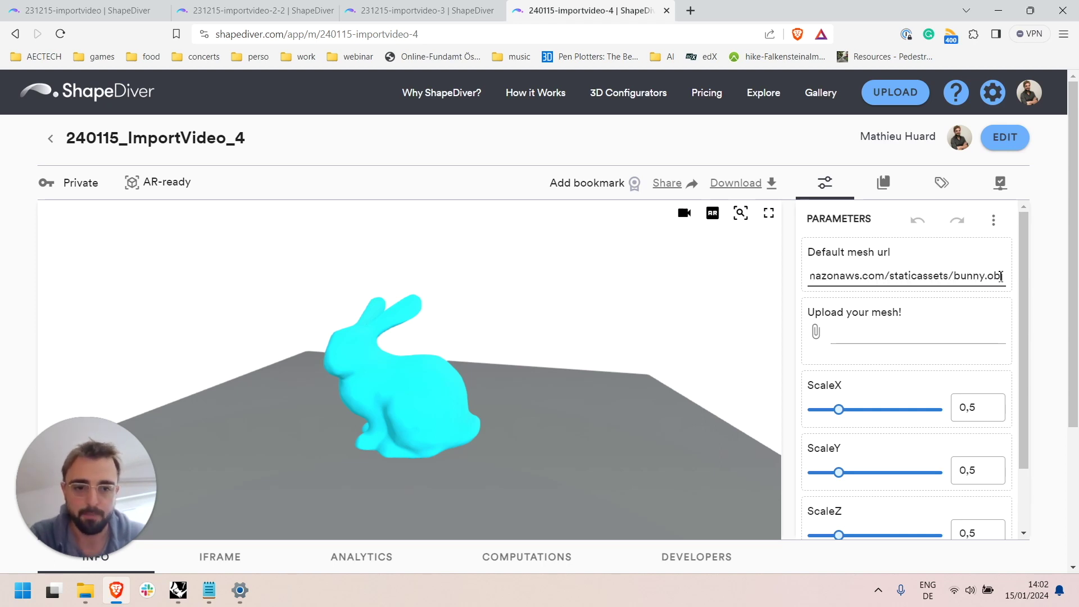
double_click(969, 275)
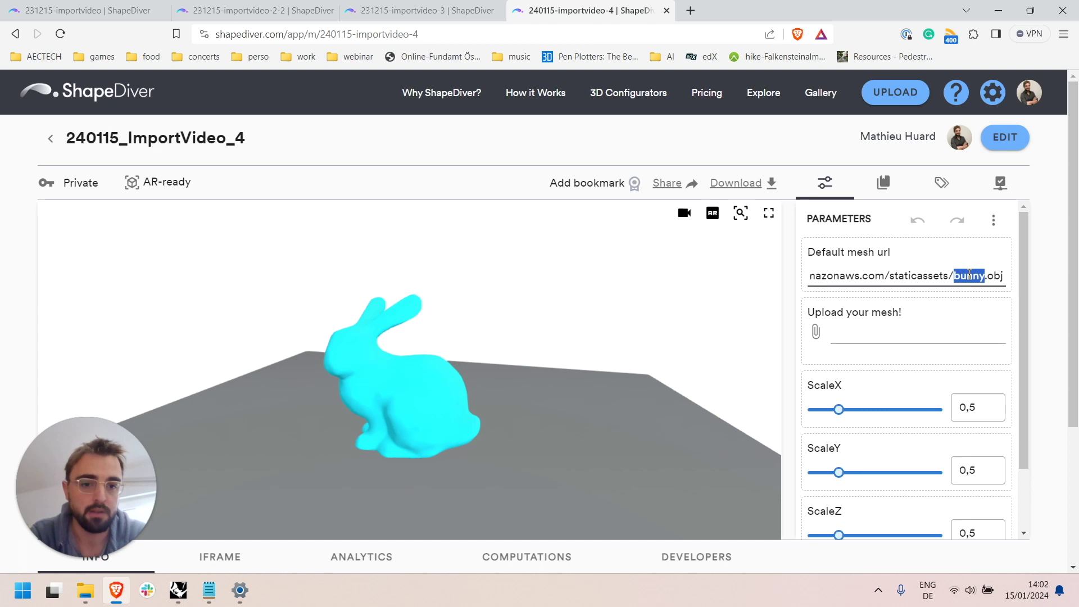
type("fence")
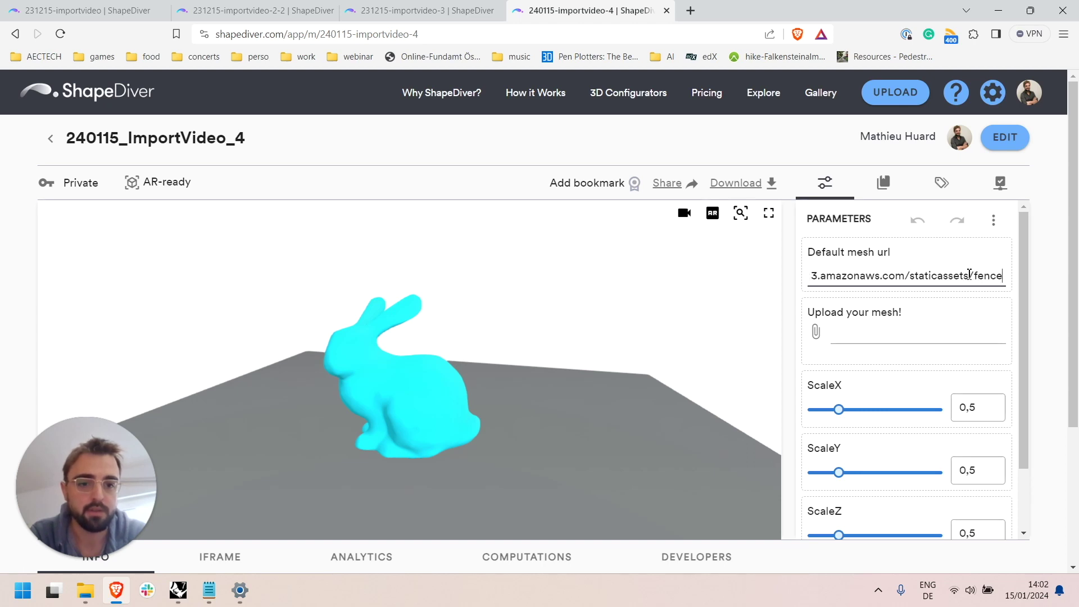
key("Return")
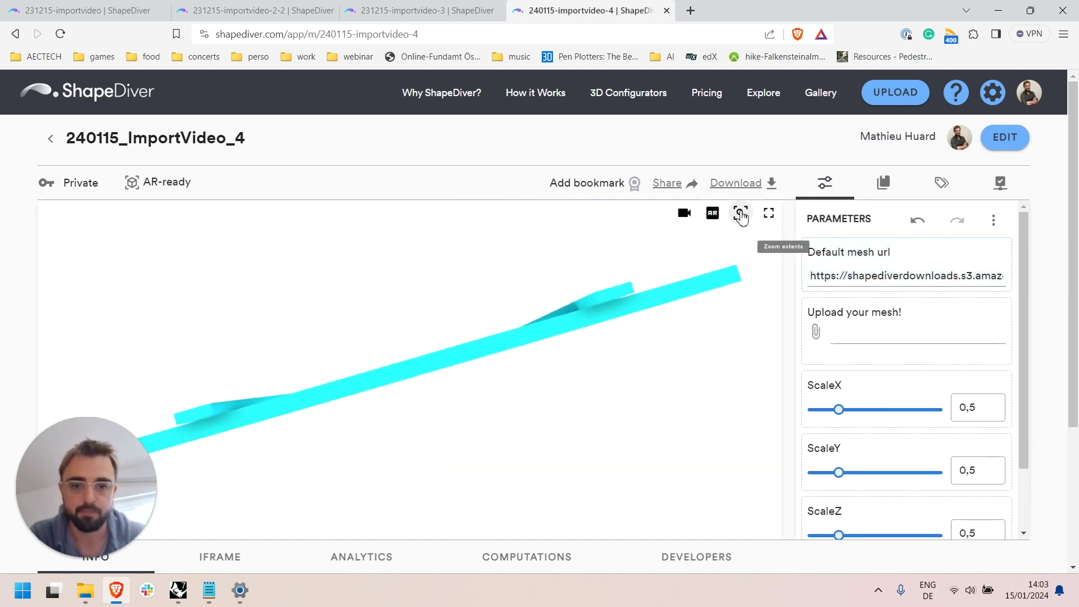
Step: Zoom to extents and orbit the fence model, then open the Upload your mesh! file picker
left_click(742, 226)
left_click_drag(458, 260, 496, 415)
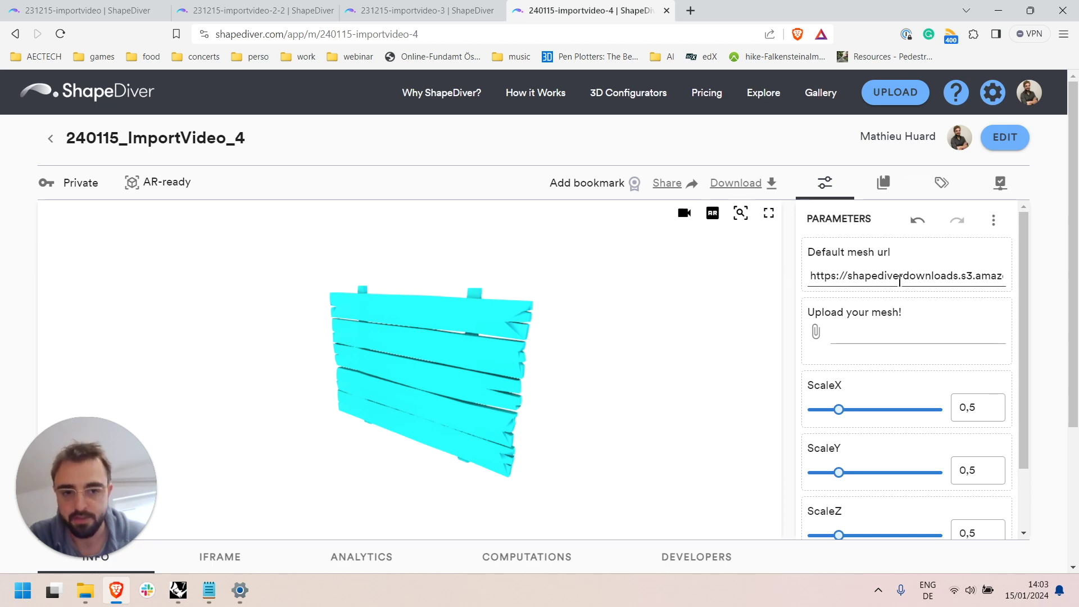
left_click(816, 332)
Step: Upload box.3dm as the mesh, inspect the box from above, and delete the Default mesh url text
scroll(744, 261, "down", 6)
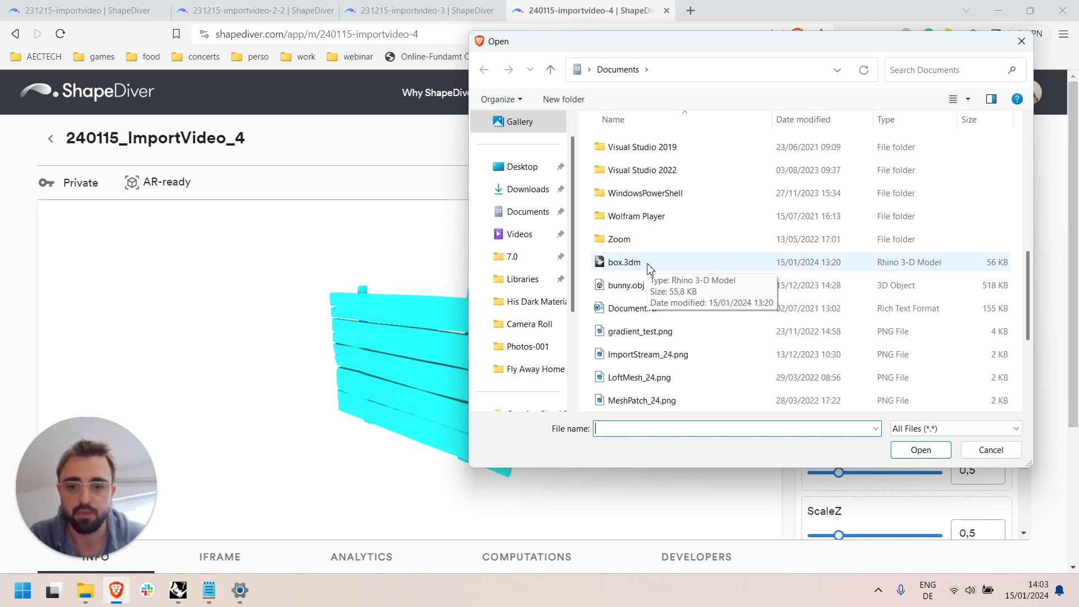
double_click(646, 269)
left_click(741, 216)
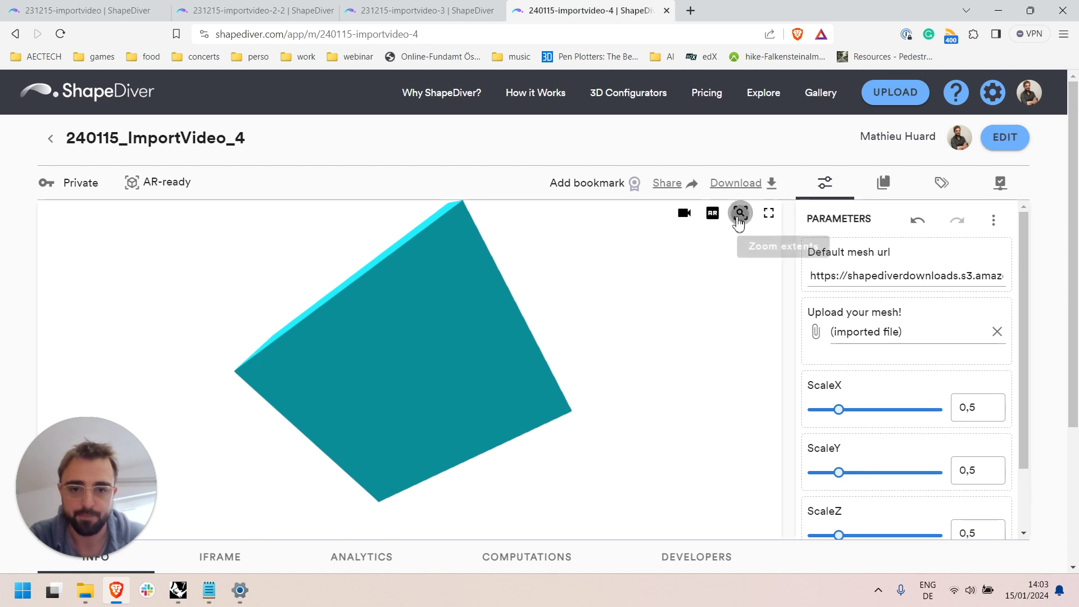
left_click_drag(739, 231, 503, 429)
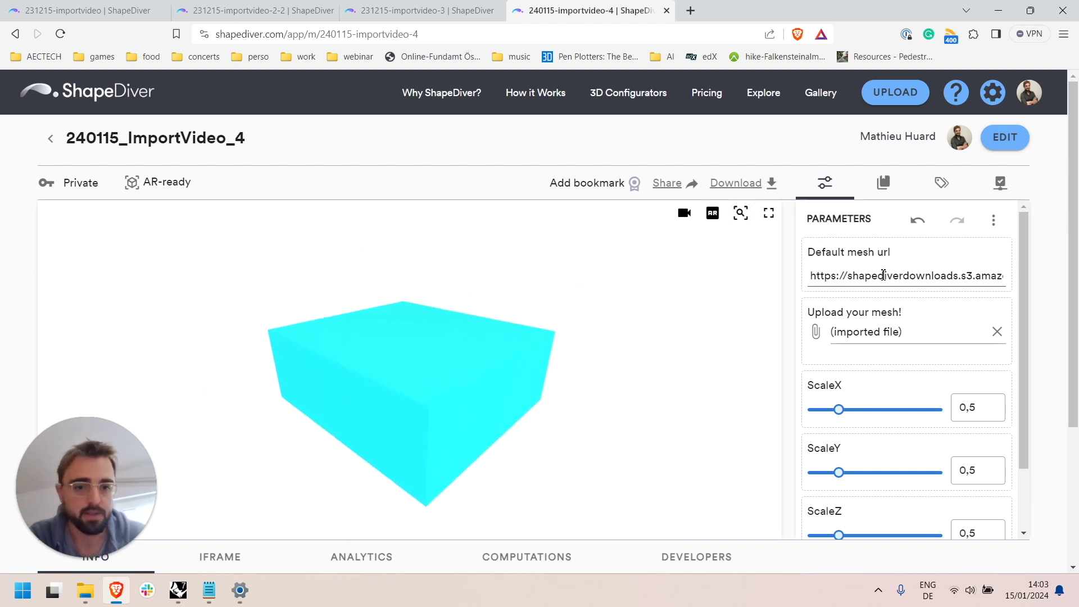
triple_click(921, 276)
key("BackSpace")
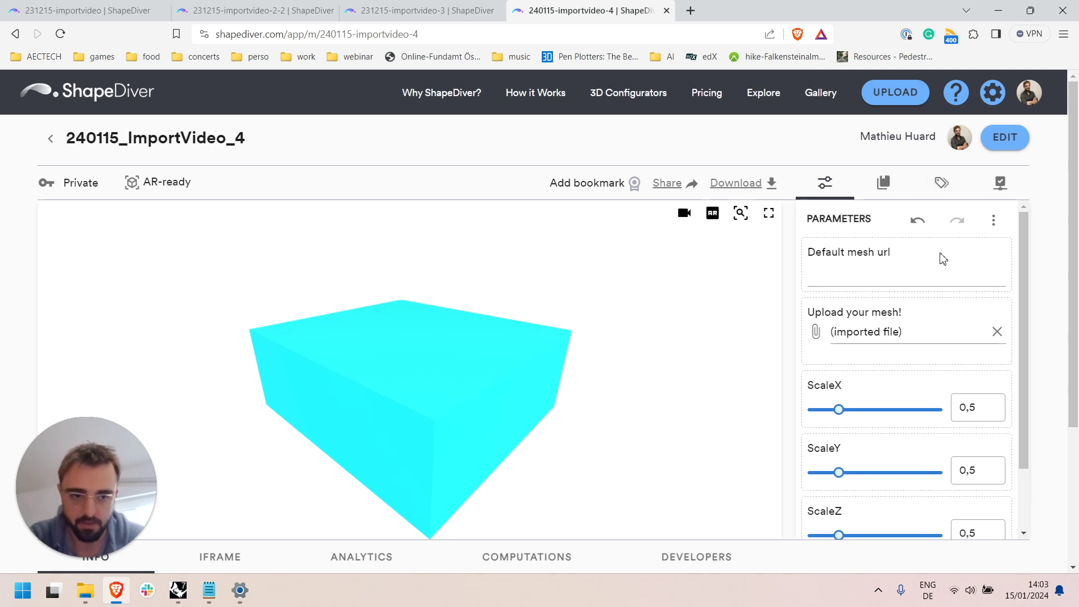
Step: Remove the uploaded box file and paste the mesh url back into Default mesh url to reload the bunny
left_click(997, 332)
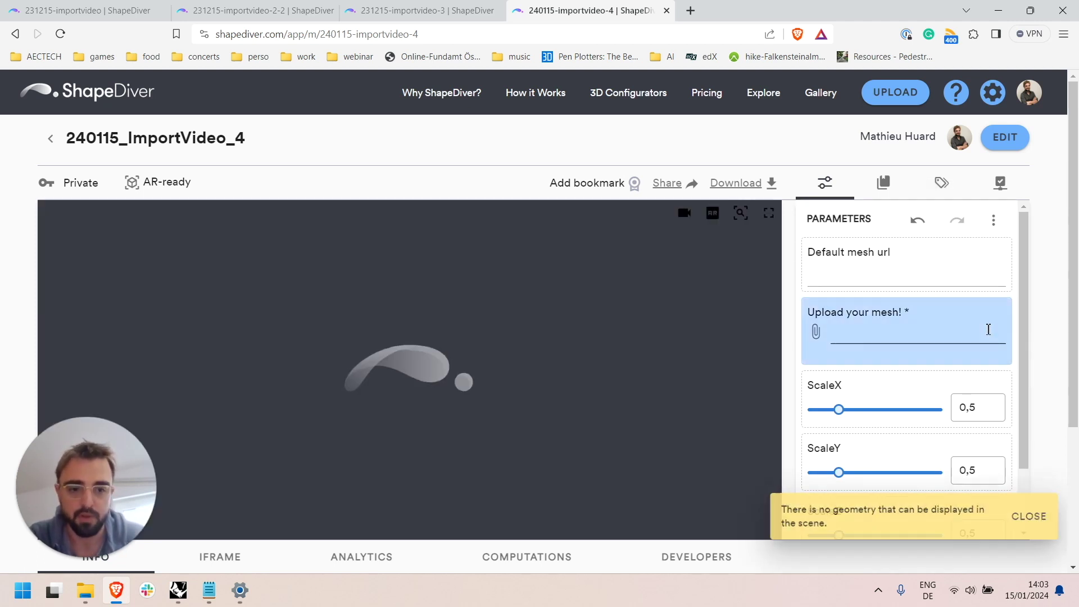
left_click(1033, 520)
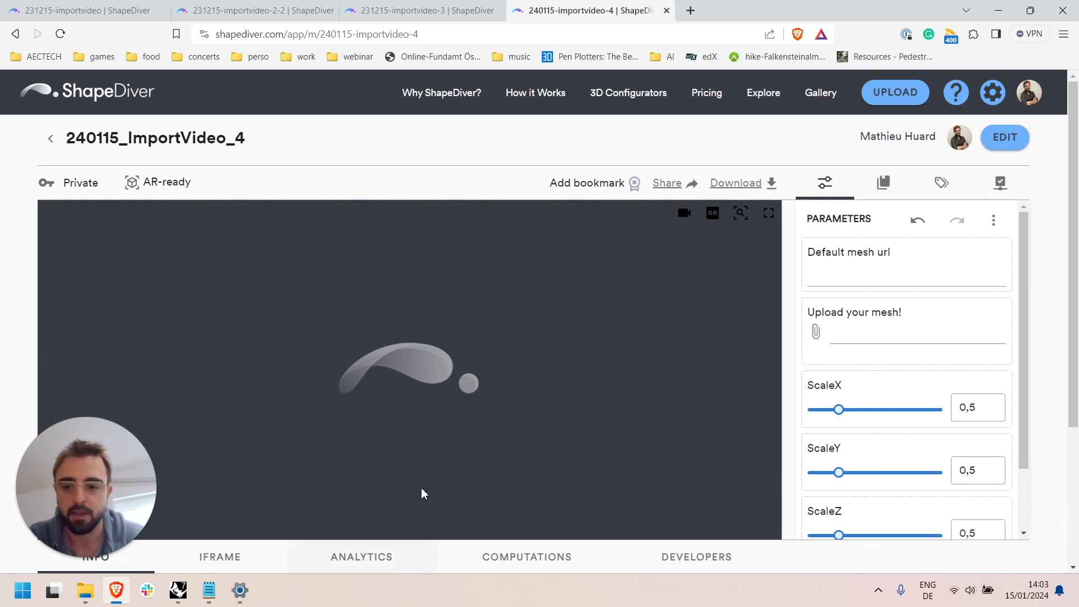
left_click(864, 281)
type("https://shapediverdownloads.s3.amazonaws.com/sdtestassets/bunny.obj")
left_click(929, 302)
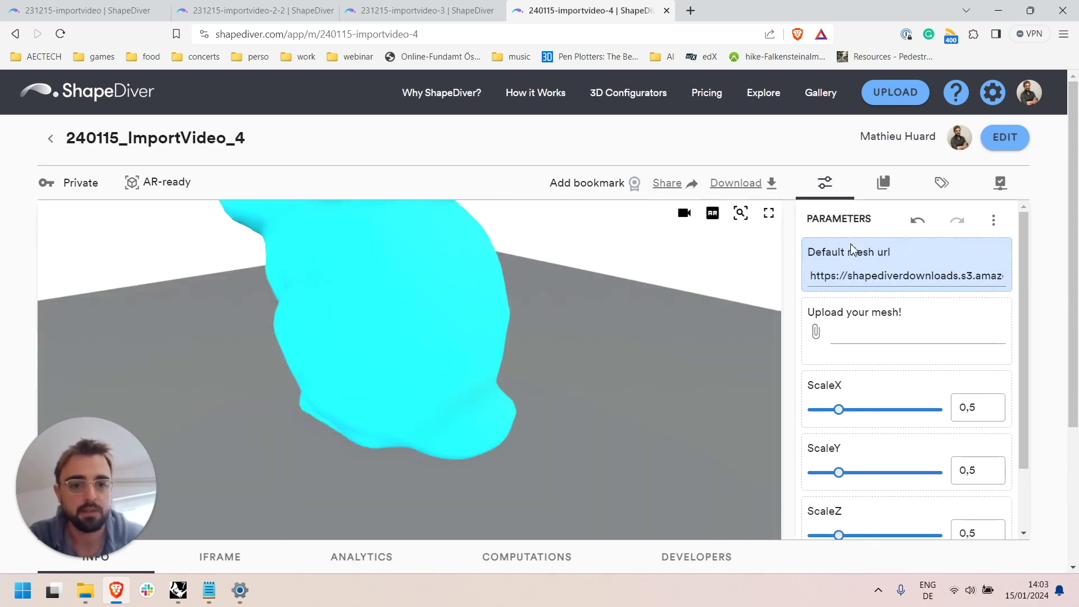
left_click_drag(598, 306, 509, 350)
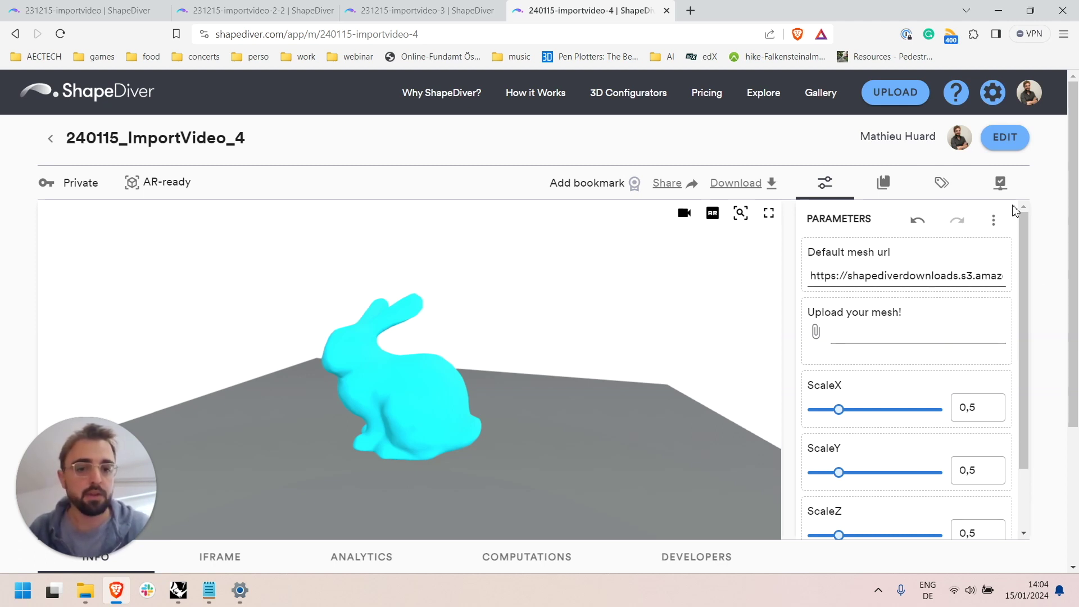
Step: In edit mode, hide the Default mesh url parameter with its eye icon, save, and exit editing
left_click(1005, 138)
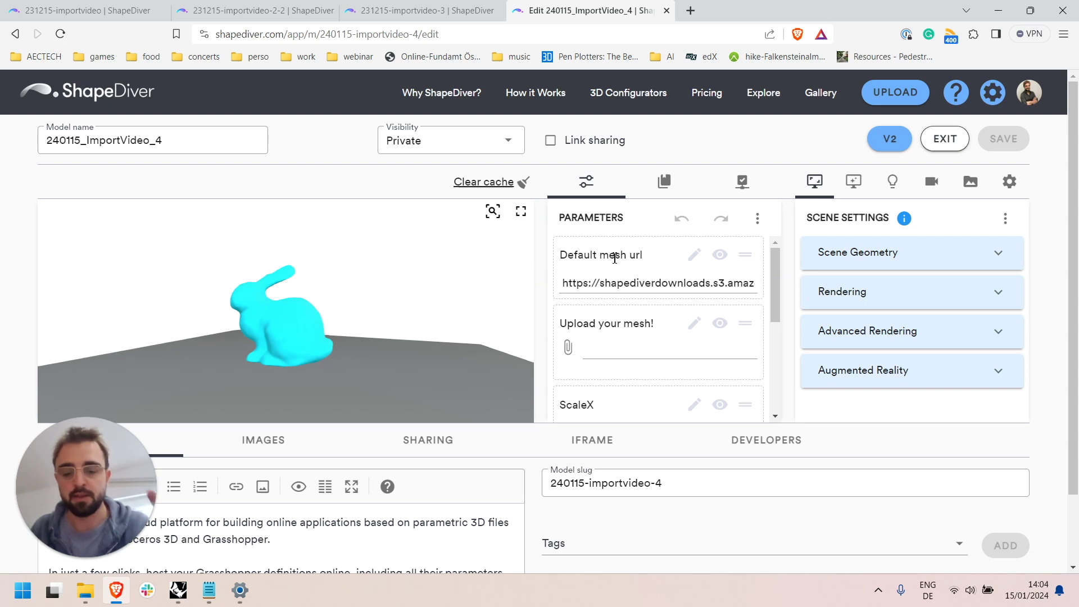
left_click_drag(565, 283, 798, 286)
left_click(714, 284)
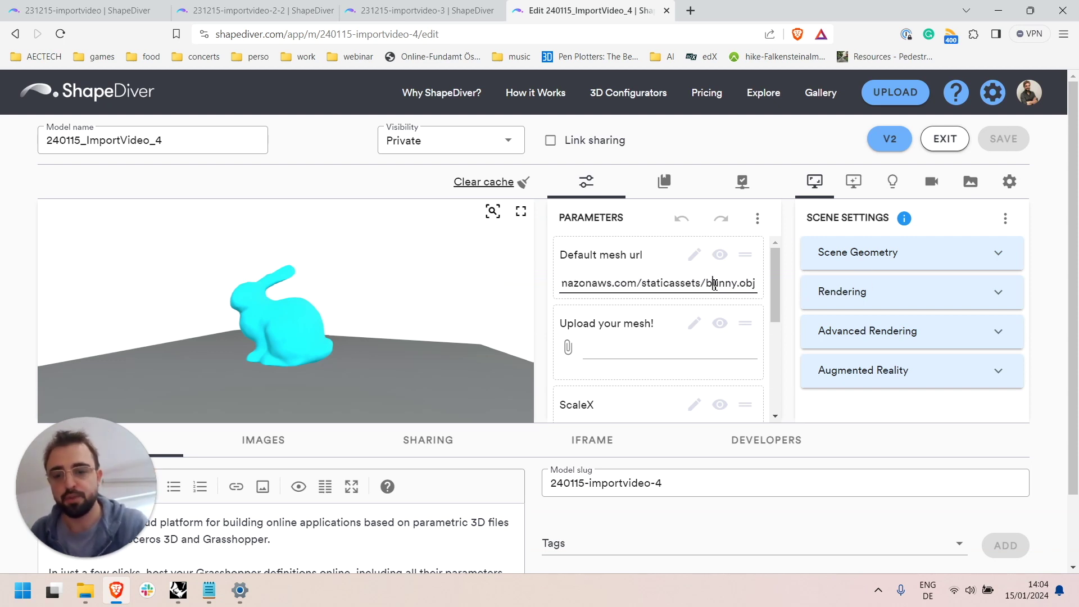
left_click(720, 256)
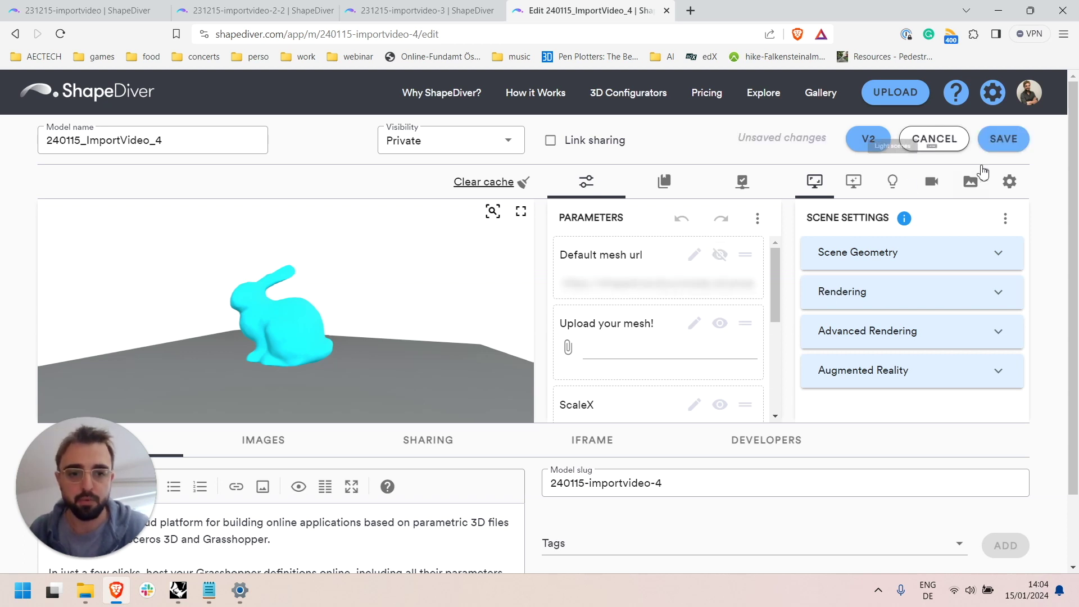
left_click(1003, 139)
left_click(1029, 516)
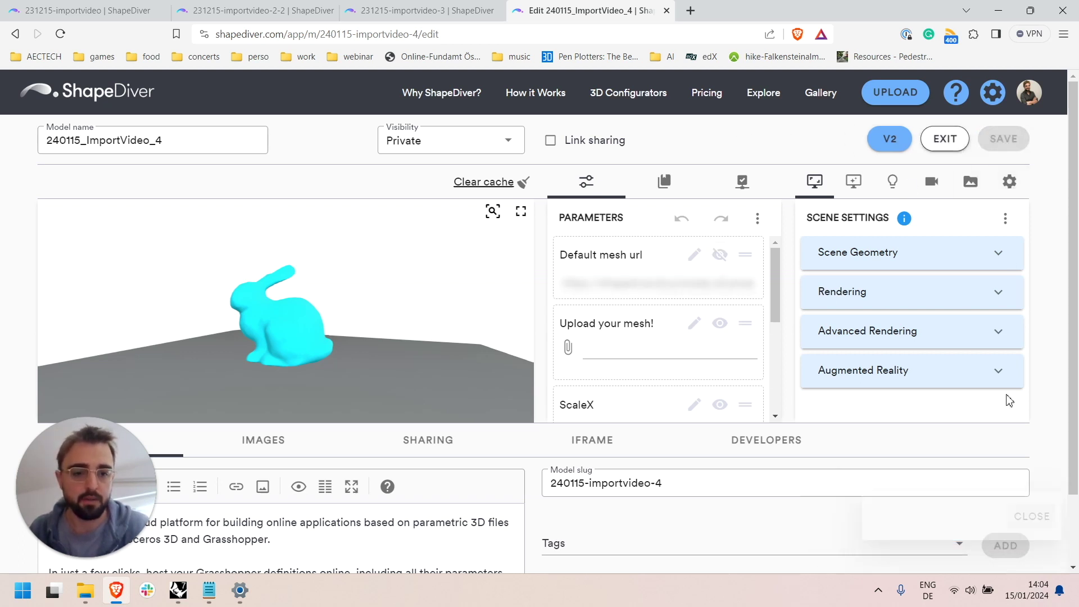
left_click(947, 140)
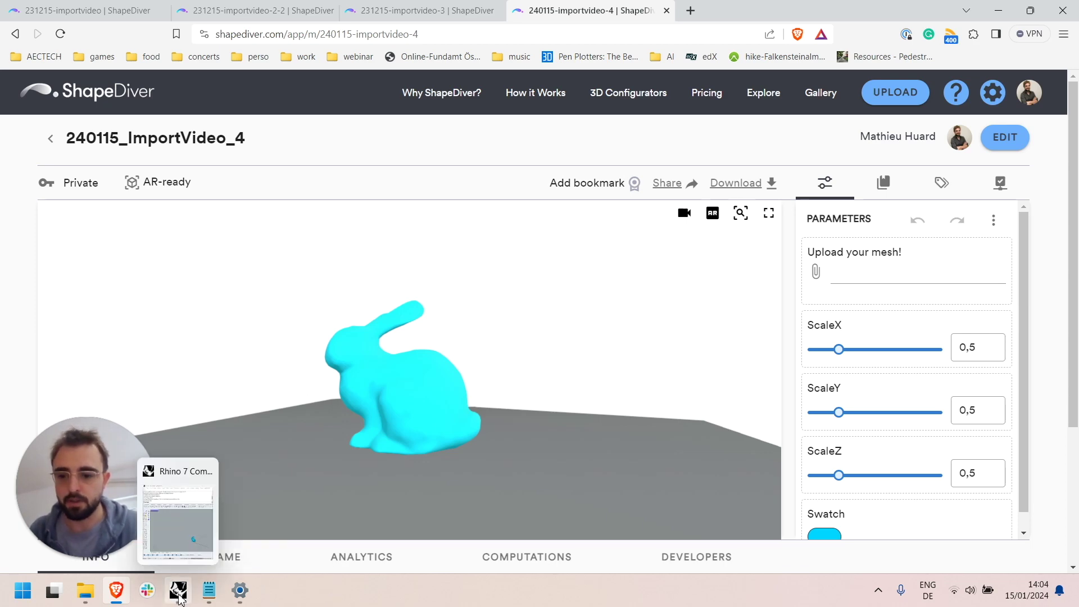
Step: Bring Rhino and Grasshopper to the front, recentre the mesh import definition, and open the ShapeDiver Inputs list
left_click(180, 599)
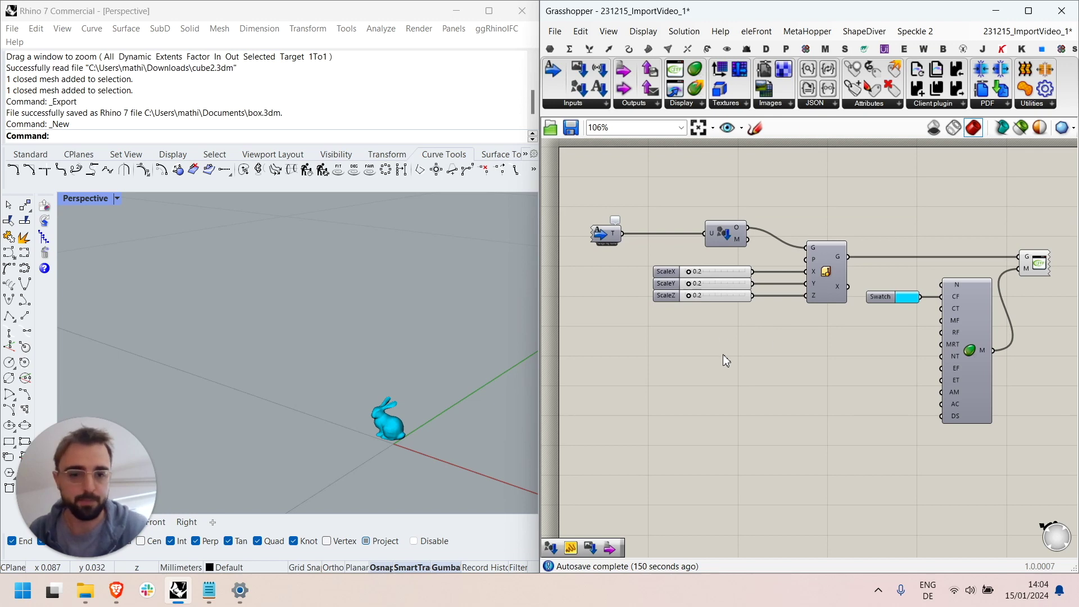
right_click_drag(723, 354, 667, 369)
left_click(574, 104)
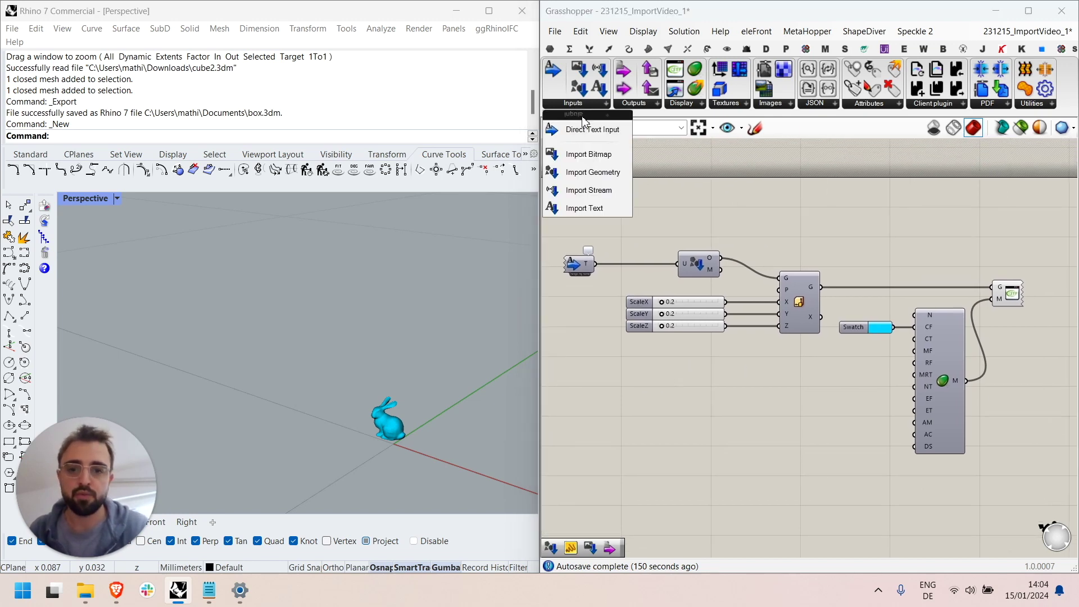